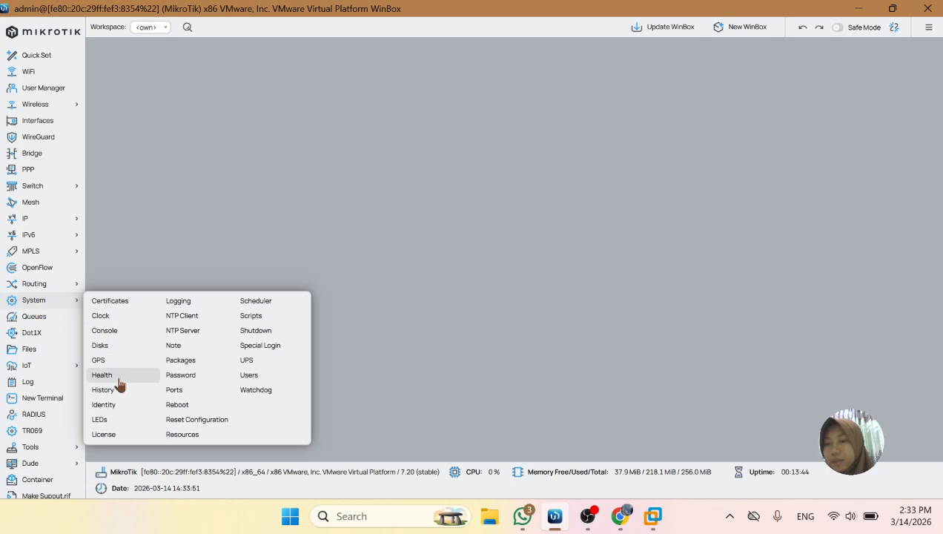
Set the router's system identity to JWW through the graphical settings and apply it
{"action": "left_click", "coordinate": [103, 405]}
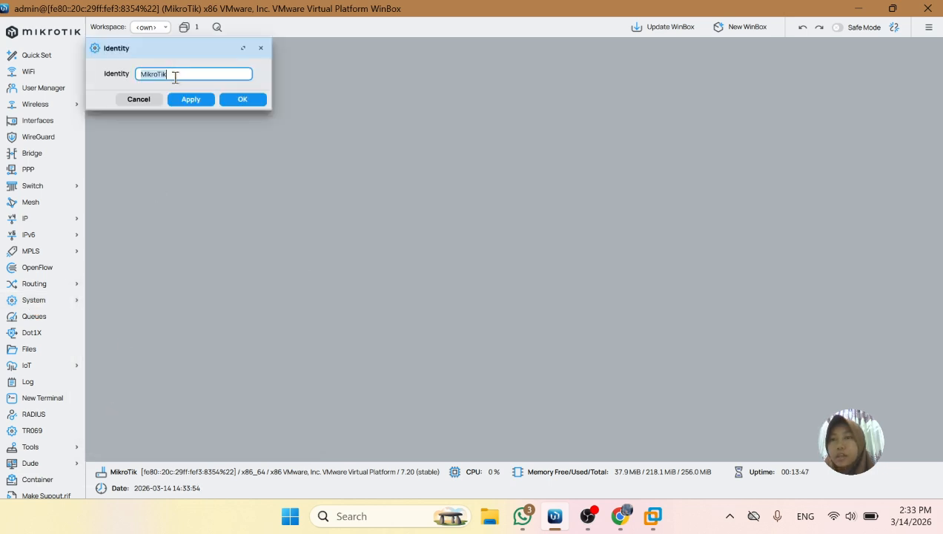
{"action": "key", "text": "BackSpace"}
{"action": "type", "text": "J"}
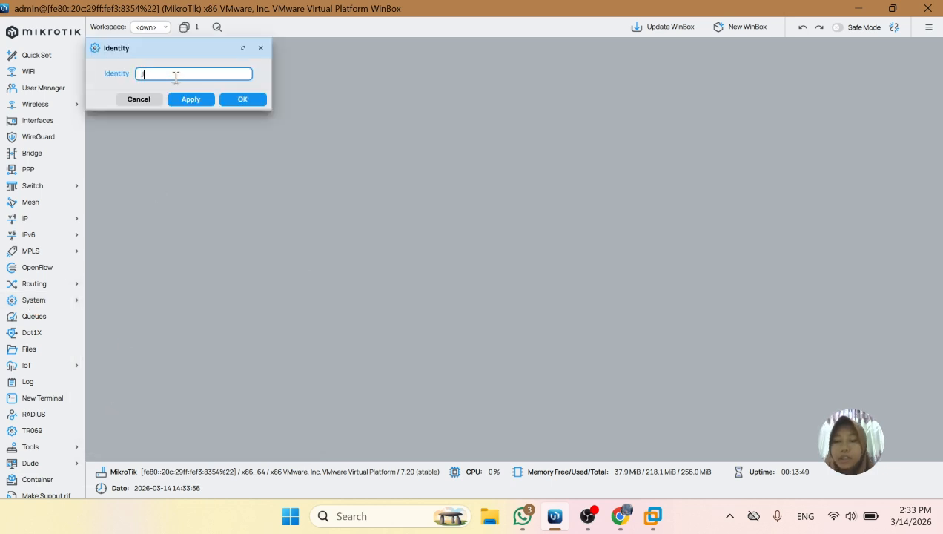
{"action": "type", "text": "WW"}
{"action": "left_click", "coordinate": [192, 100]}
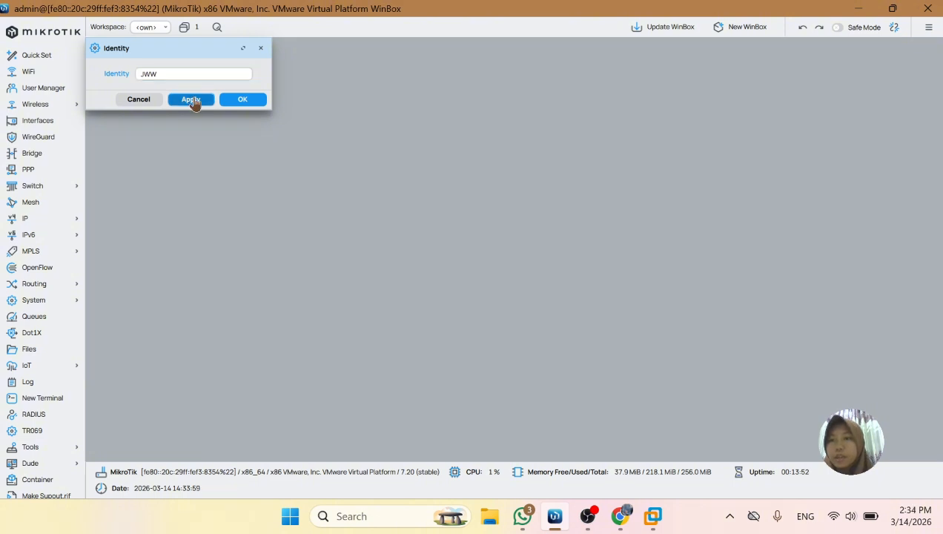
{"action": "left_click", "coordinate": [256, 104]}
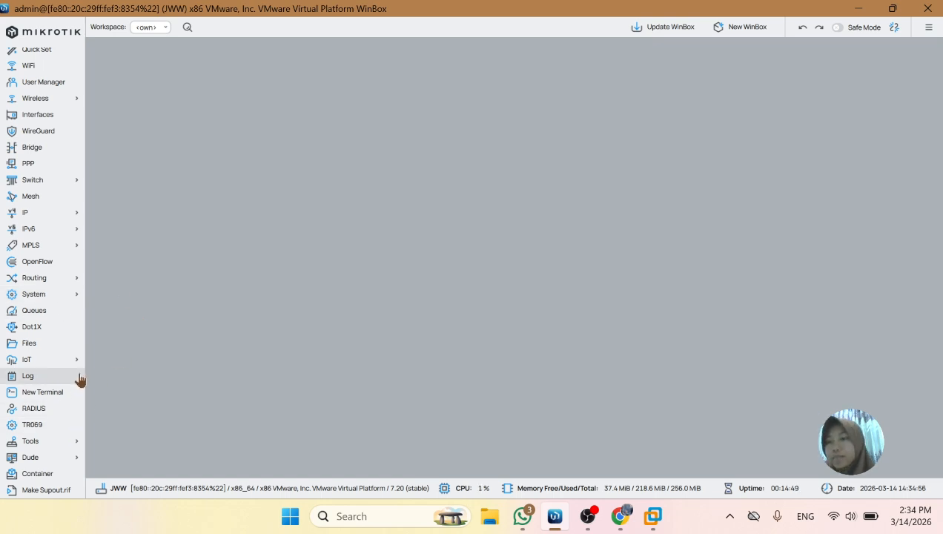
Open a new terminal and pass the software key notice and new password prompt without setting a password
{"action": "left_click", "coordinate": [44, 392]}
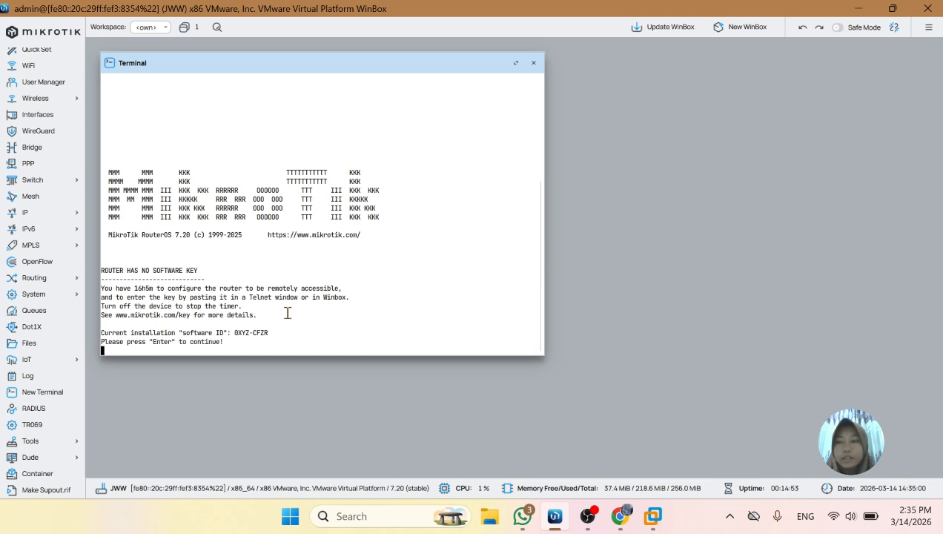
{"action": "key", "text": "Return"}
{"action": "key", "text": "Return"}
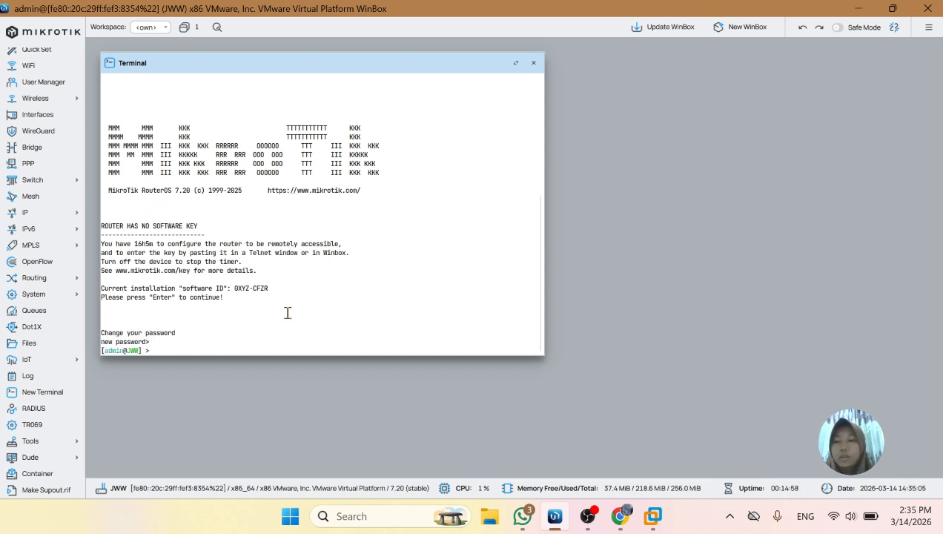
Enter the system identity level in the terminal and print the router's identity
{"action": "type", "text": "system i"}
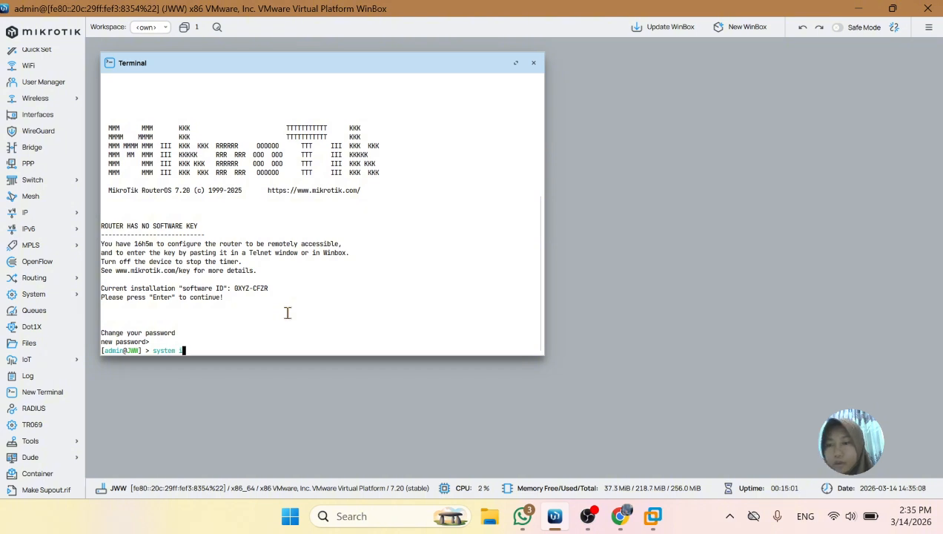
{"action": "type", "text": "n"}
{"action": "type", "text": "entity"}
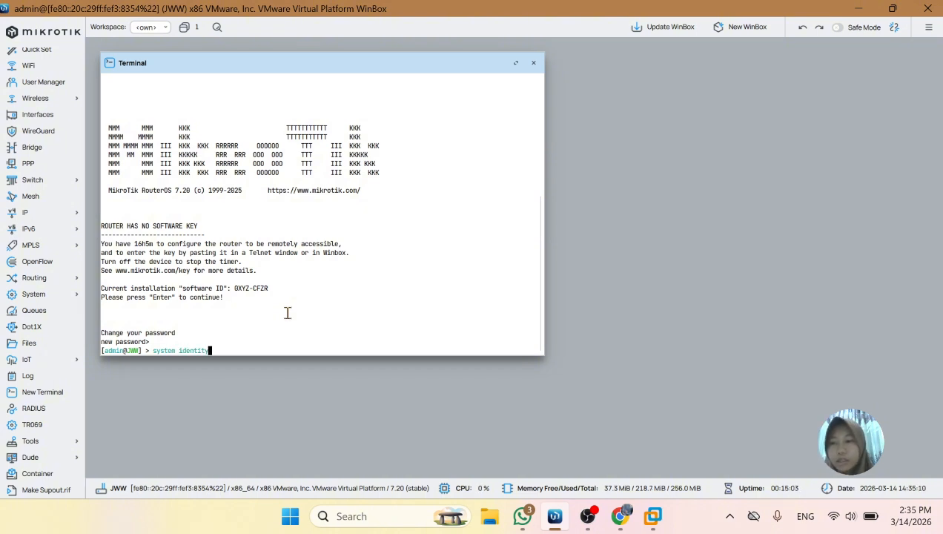
{"action": "key", "text": "Return"}
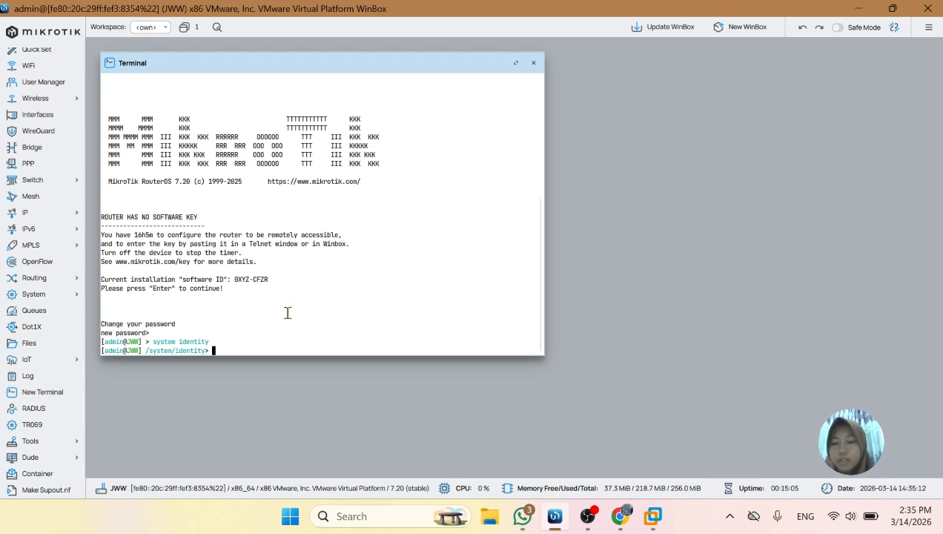
{"action": "type", "text": "print"}
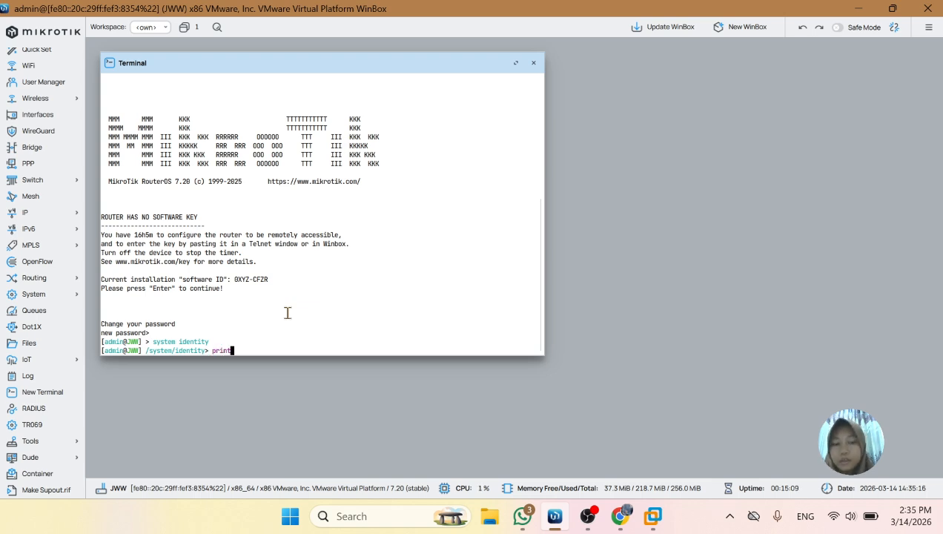
{"action": "key", "text": "Return"}
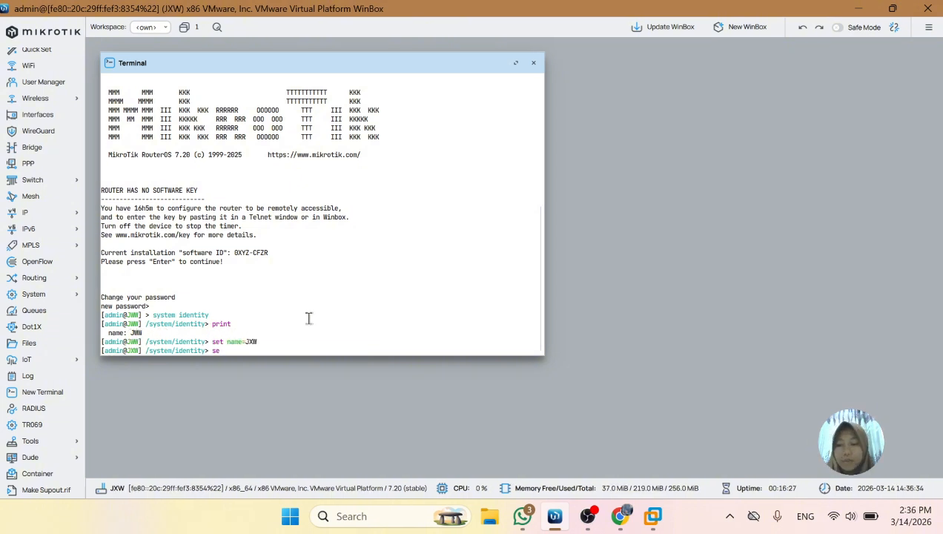
Set the router's identity name to JWW-JWW from the command line
{"action": "type", "text": "t name"}
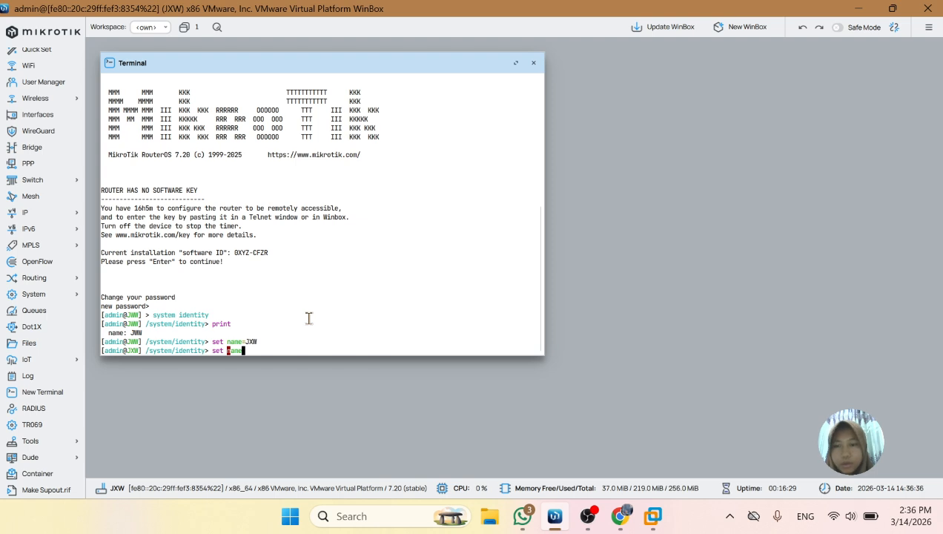
{"action": "type", "text": "=J"}
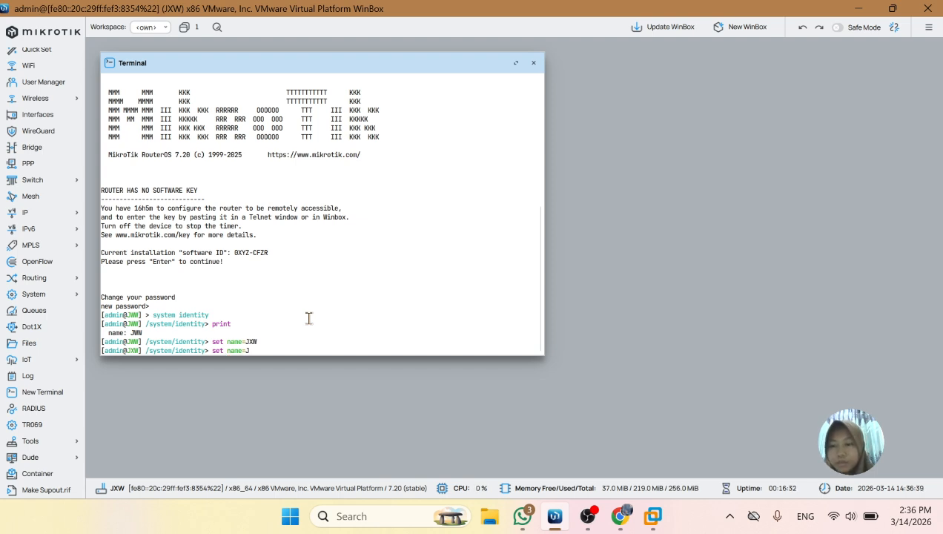
{"action": "type", "text": "WW"}
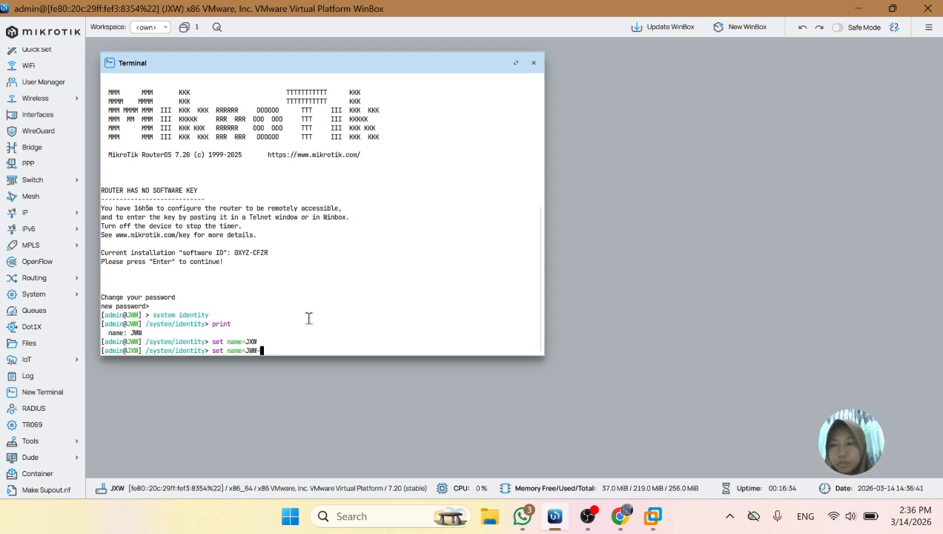
{"action": "type", "text": "-JW"}
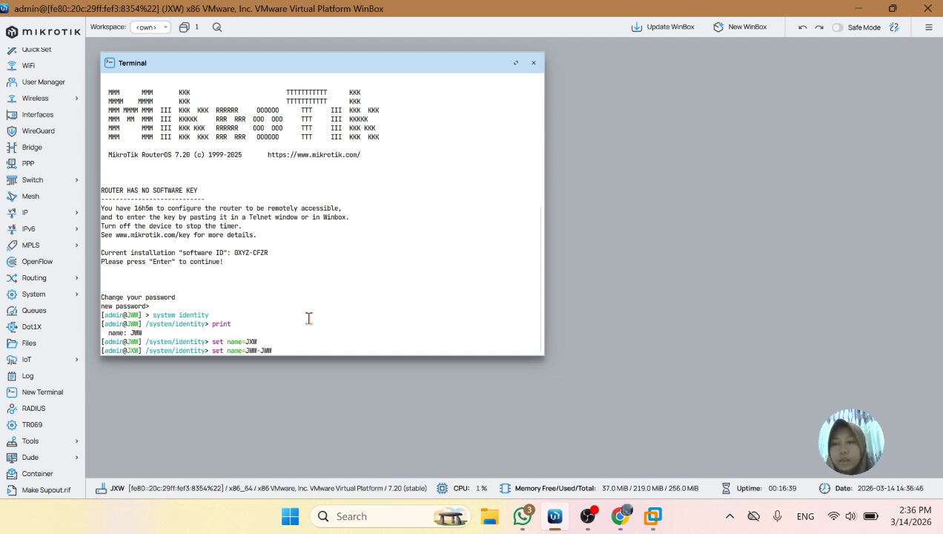
{"action": "type", "text": "W"}
{"action": "key", "text": "Return"}
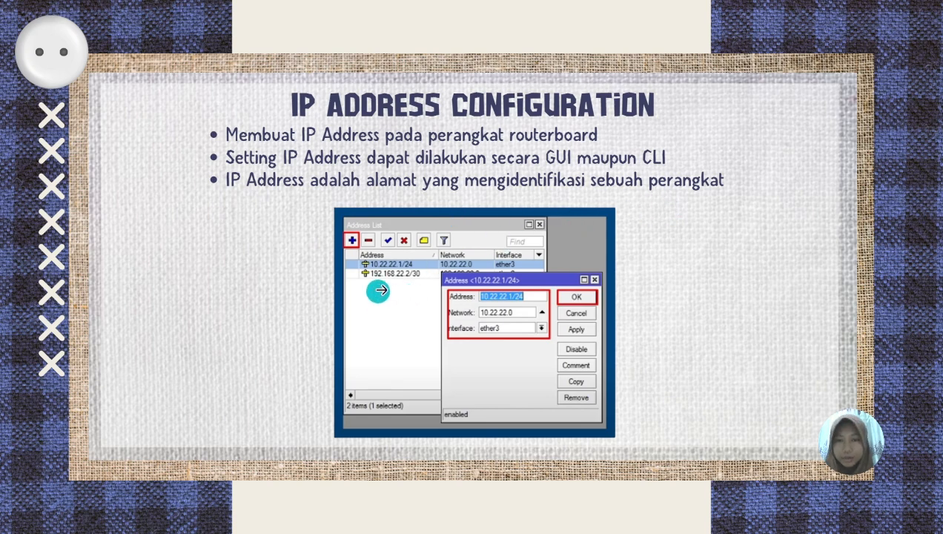
Exit the full-screen IP Address Configuration slide and switch to WinBox
{"action": "key", "text": "Escape"}
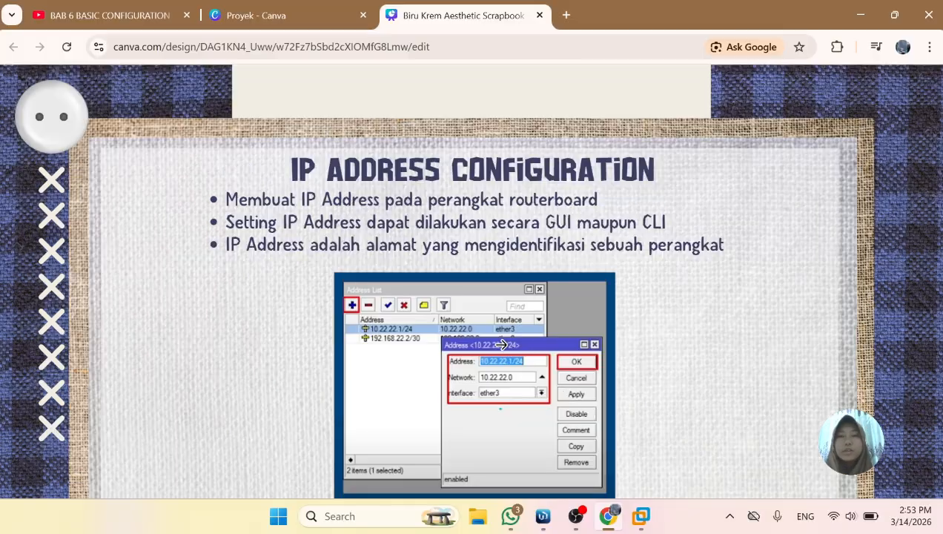
{"action": "key", "text": "Escape"}
{"action": "left_click", "coordinate": [554, 516]}
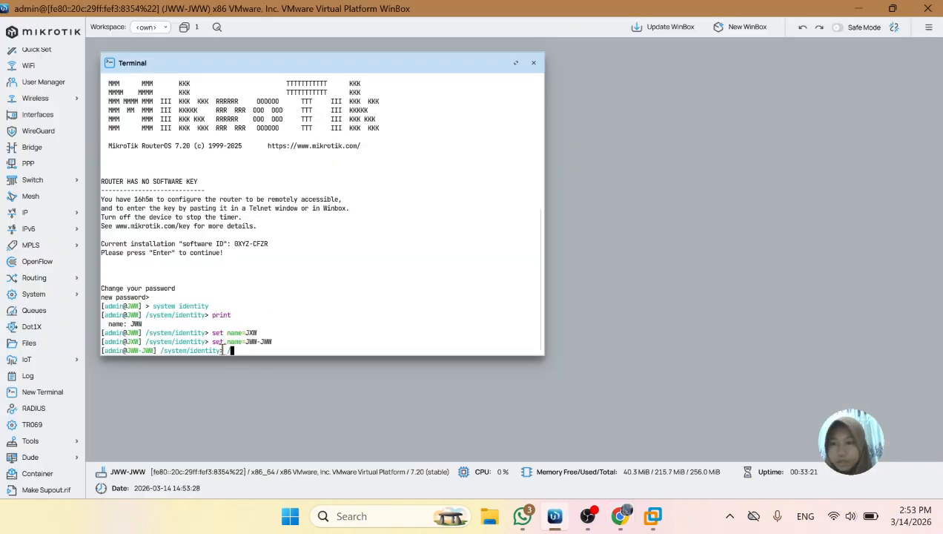
Return the terminal to the root level and begin an ip command at the prompt
{"action": "key", "text": "Return"}
{"action": "type", "text": "a"}
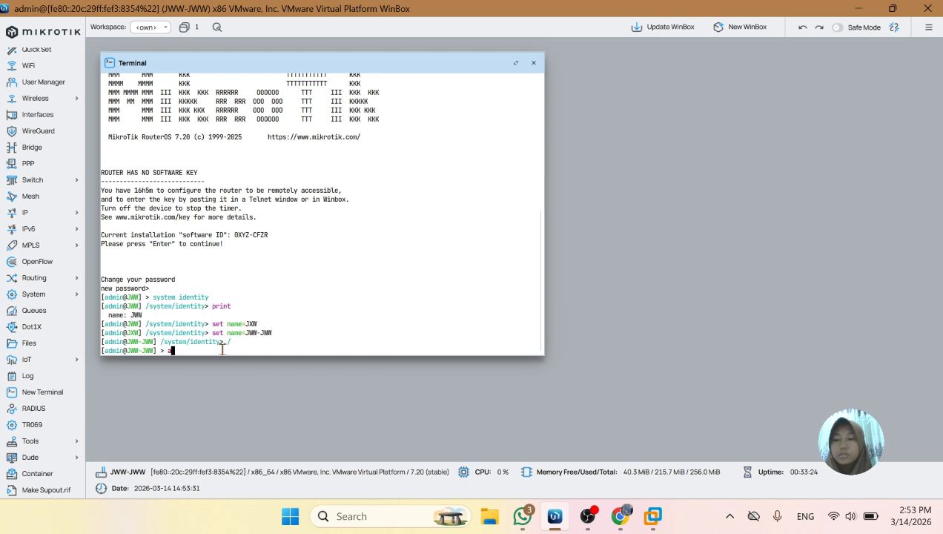
{"action": "type", "text": "d"}
{"action": "key", "text": "BackSpace"}
{"action": "key", "text": "BackSpace"}
{"action": "type", "text": "ip"}
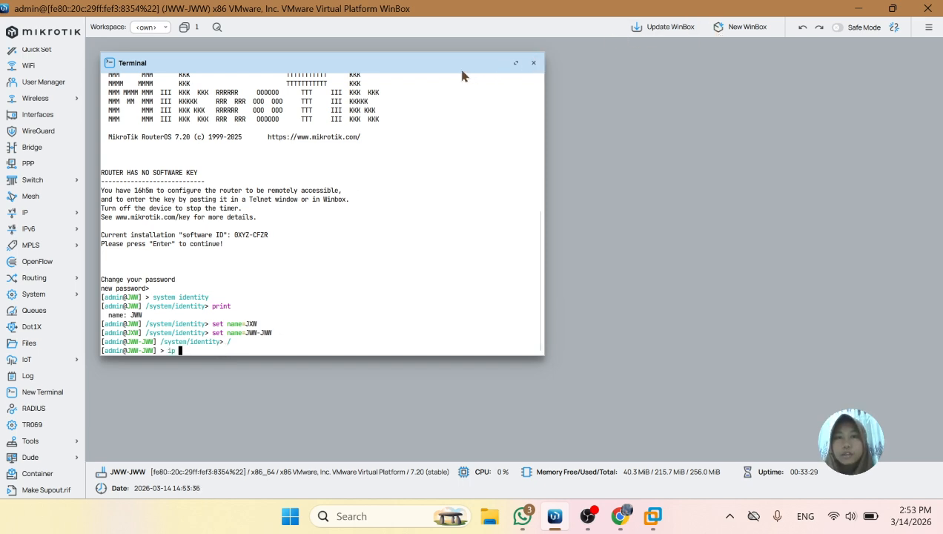
Move the terminal window aside, then open the IP address list and reposition its window in the workspace
{"action": "left_click_drag", "start_coordinate": [475, 73], "coordinate": [615, 127]}
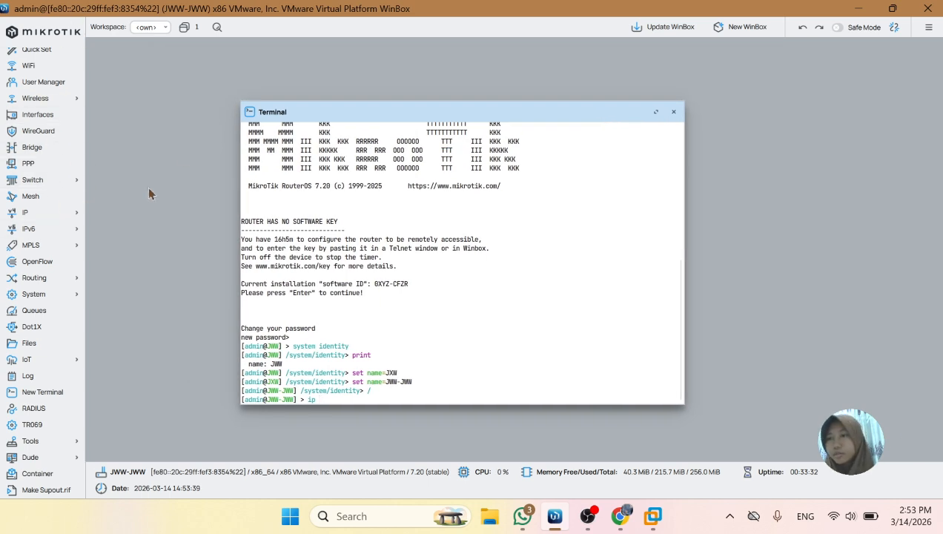
{"action": "left_click", "coordinate": [41, 213]}
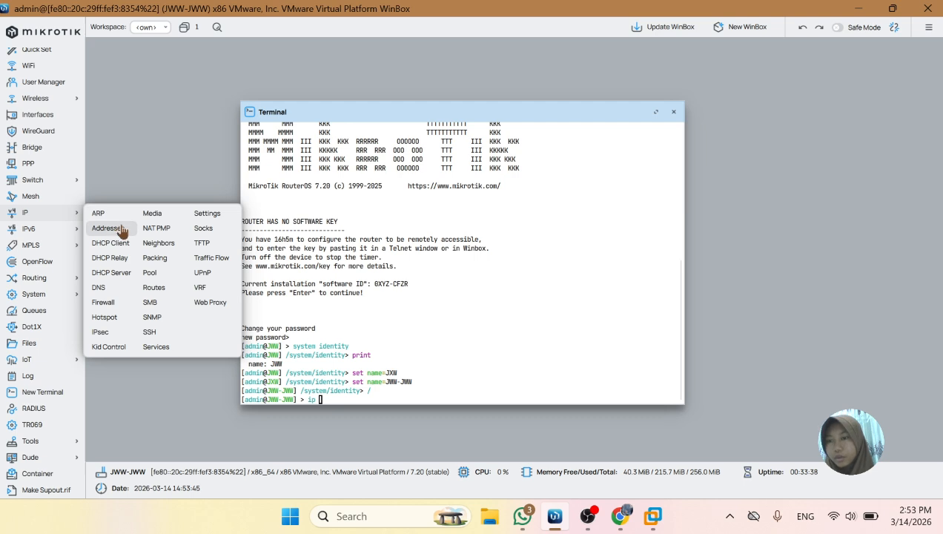
{"action": "left_click", "coordinate": [108, 228]}
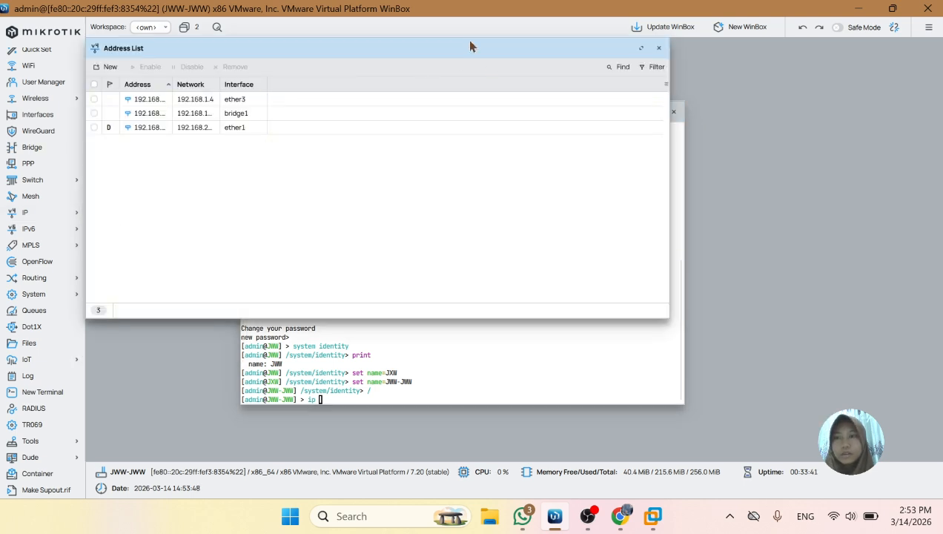
{"action": "left_click_drag", "start_coordinate": [468, 44], "coordinate": [421, 92]}
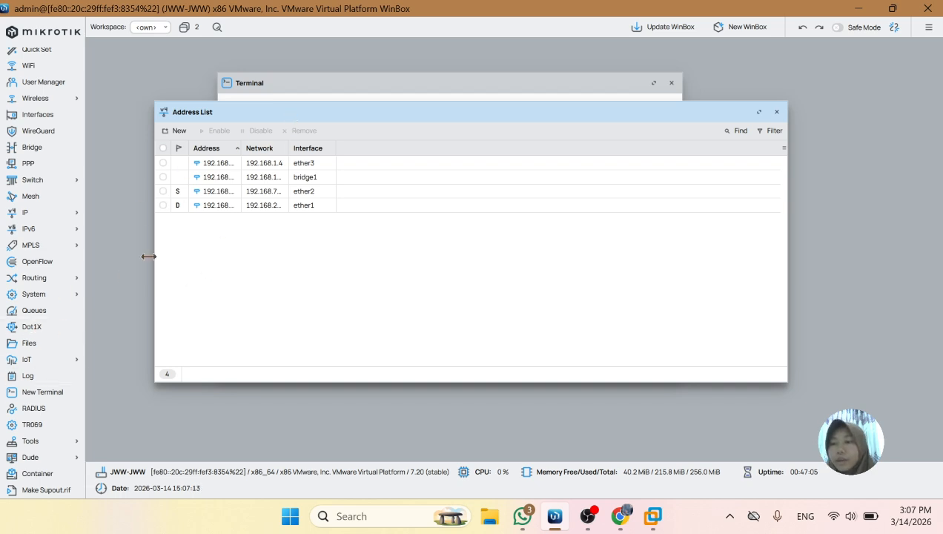
Open another terminal, continue past the software key notice and cancel the new password prompt
{"action": "left_click", "coordinate": [43, 393]}
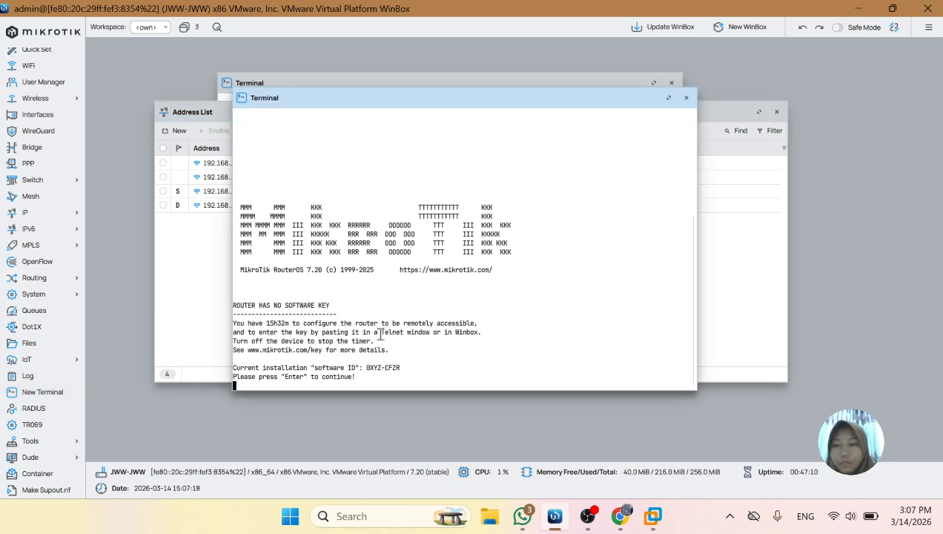
{"action": "key", "text": "Return"}
{"action": "key", "text": "ctrl+c"}
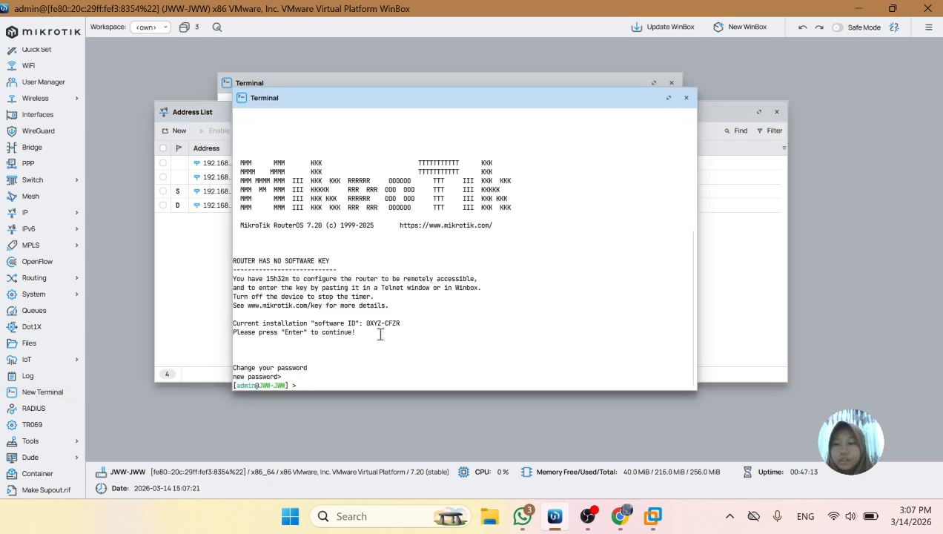
Enter the ip address level, print the address table and examine its entries
{"action": "type", "text": "ip"}
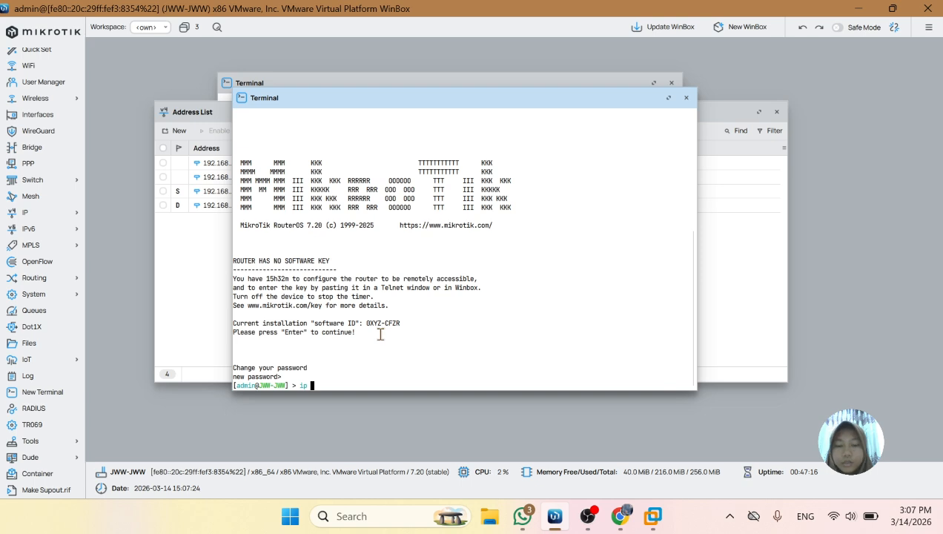
{"action": "type", "text": " address"}
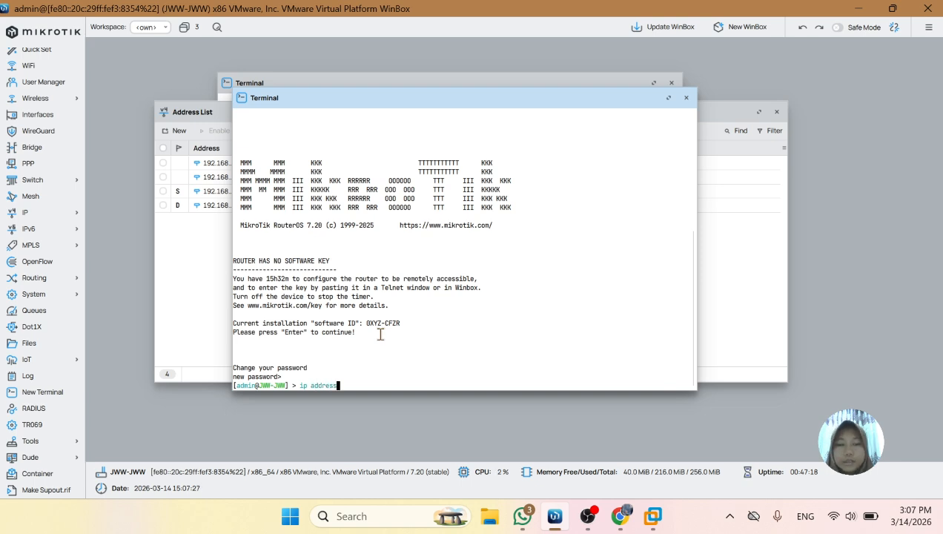
{"action": "key", "text": "Return"}
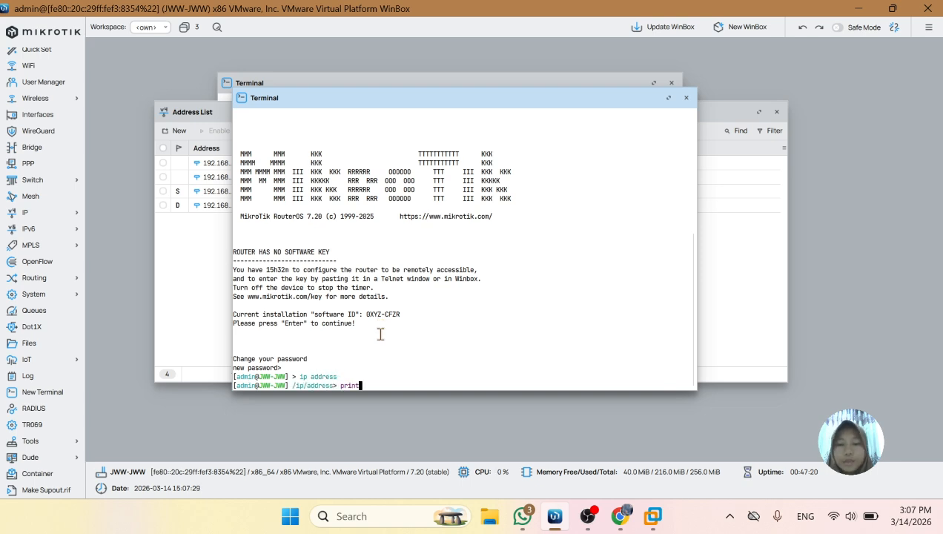
{"action": "type", "text": "print"}
{"action": "key", "text": "Return"}
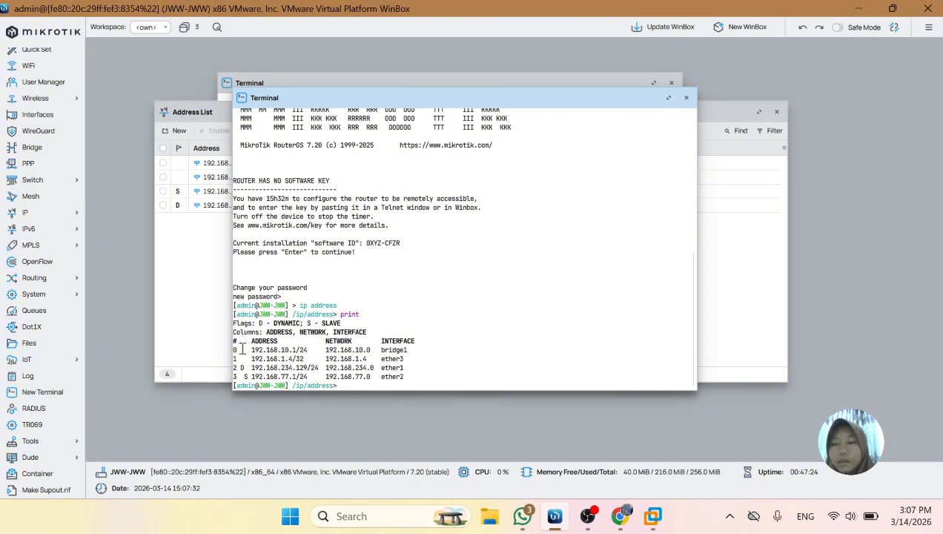
{"action": "left_click_drag", "start_coordinate": [235, 350], "coordinate": [415, 382]}
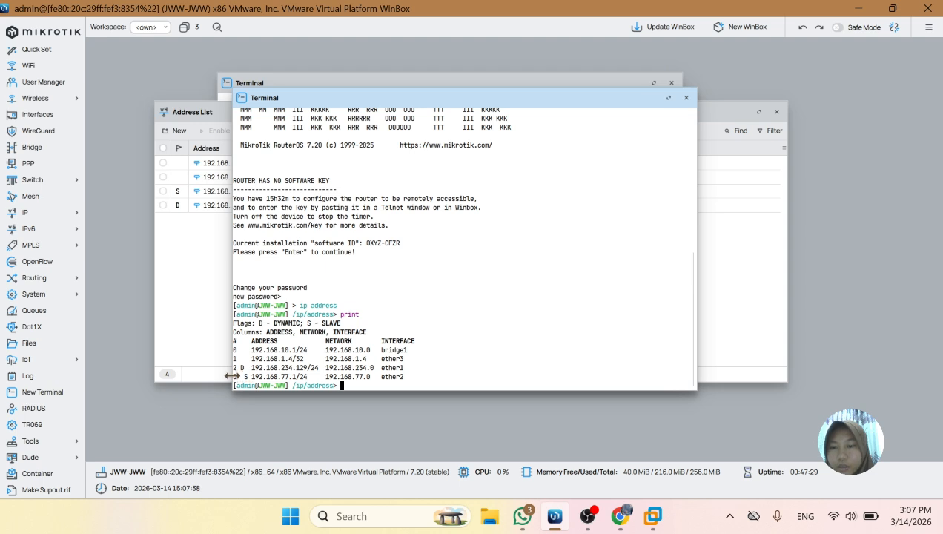
{"action": "left_click_drag", "start_coordinate": [232, 377], "coordinate": [316, 379]}
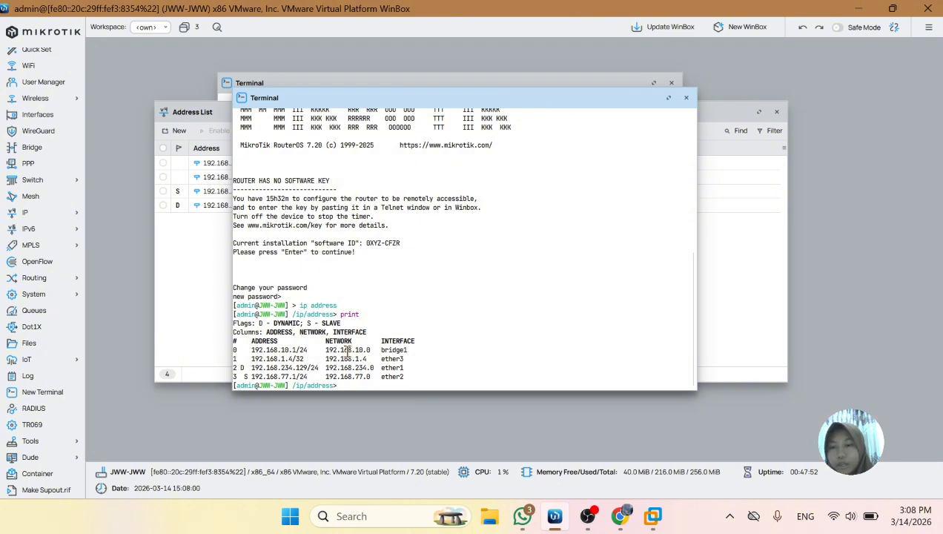
Remove address entry number 1, assigned to ether3, from the command line
{"action": "left_click_drag", "start_coordinate": [232, 357], "coordinate": [239, 358]}
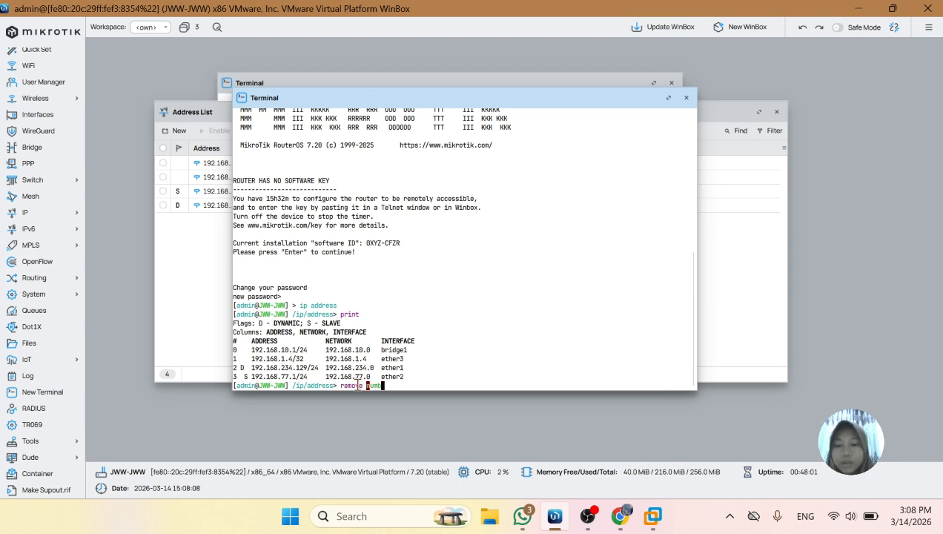
{"action": "key", "text": "Tab"}
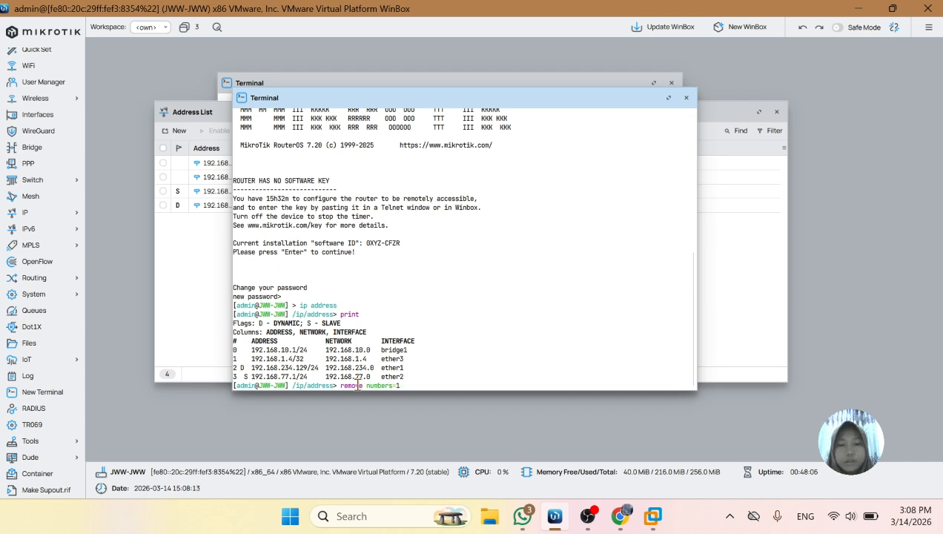
{"action": "type", "text": "1"}
{"action": "key", "text": "Return"}
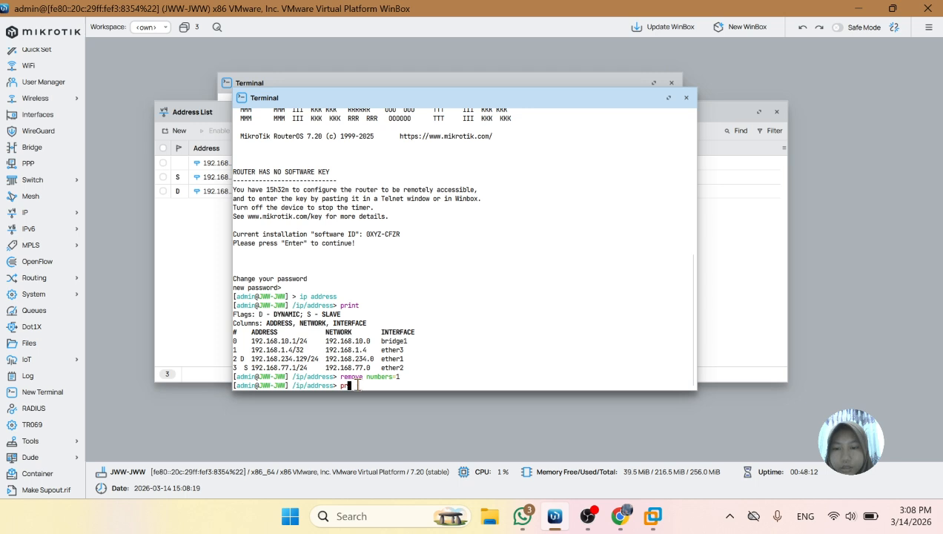
Print the address table again and examine the ether2 entry
{"action": "type", "text": "print"}
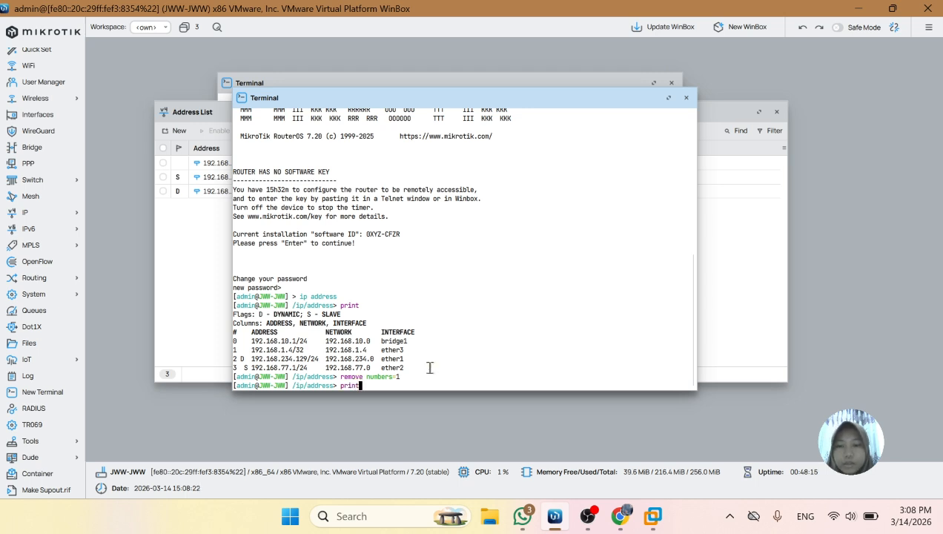
{"action": "key", "text": "Return"}
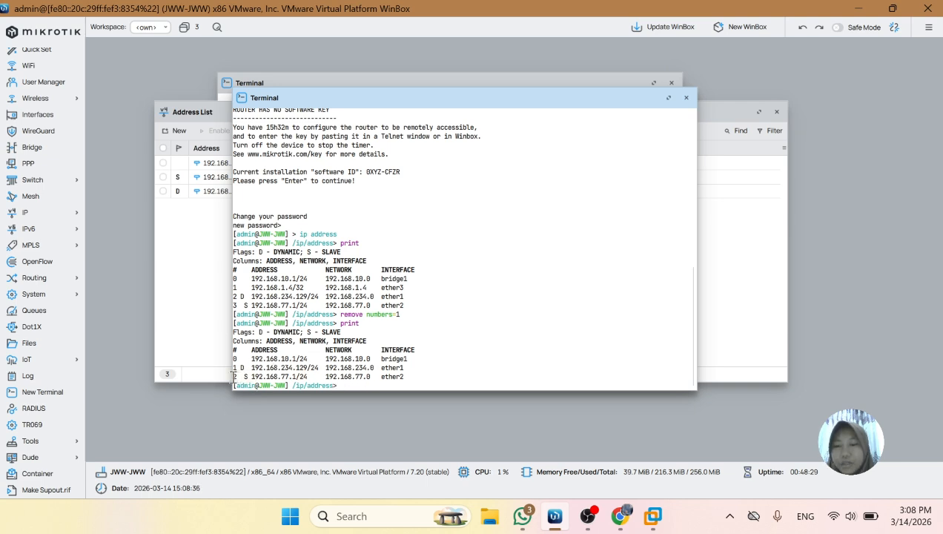
{"action": "left_click_drag", "start_coordinate": [252, 377], "coordinate": [312, 378]}
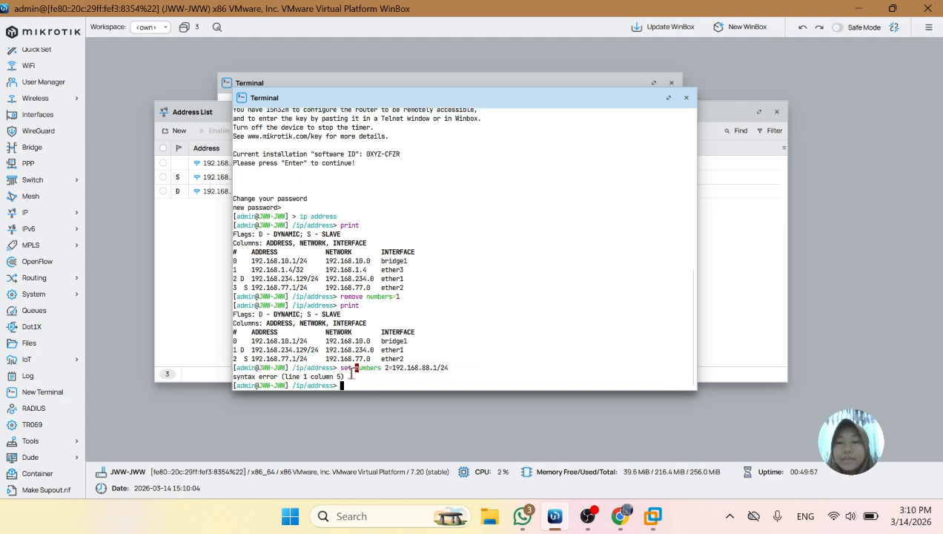
Set the address of entry number 2, assigned to ether2, to 192.168.88.1/24 from the command line
{"action": "type", "text": "t numbers 2"}
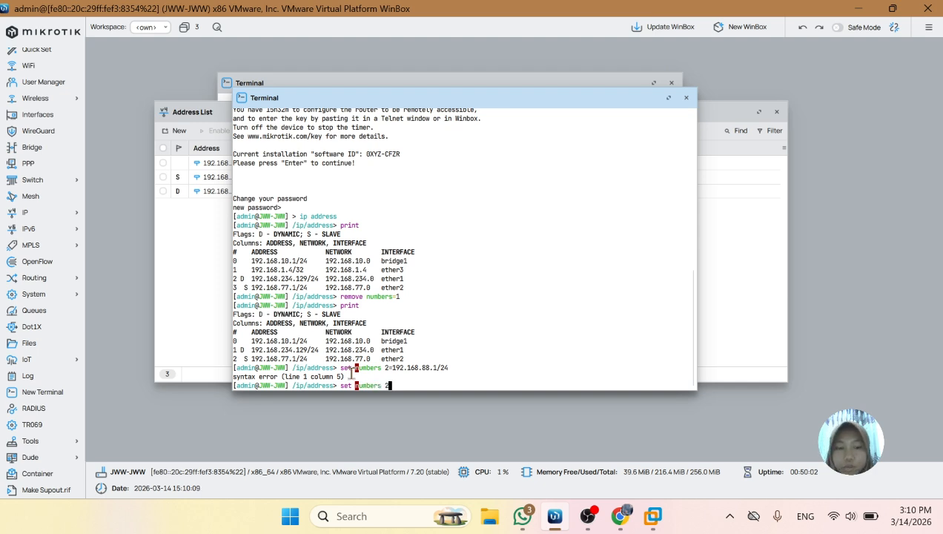
{"action": "key", "text": "BackSpace"}
{"action": "key", "text": "BackSpace"}
{"action": "type", "text": "=2 address"}
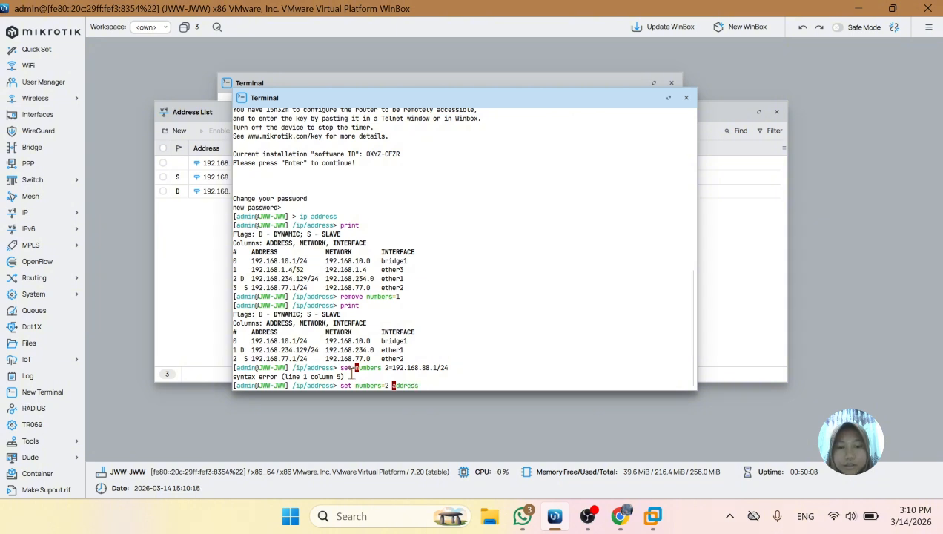
{"action": "type", "text": "=1"}
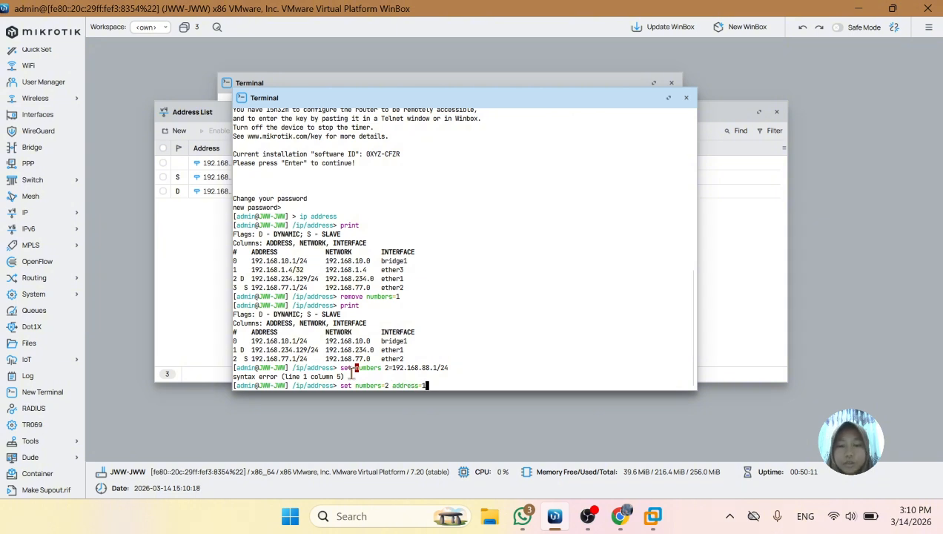
{"action": "type", "text": "02.168.88.1/24"}
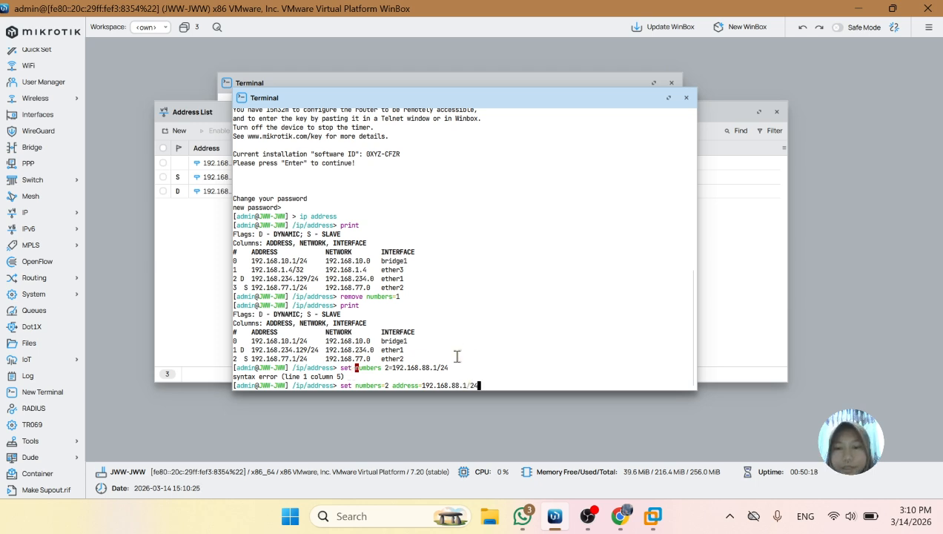
{"action": "key", "text": "Return"}
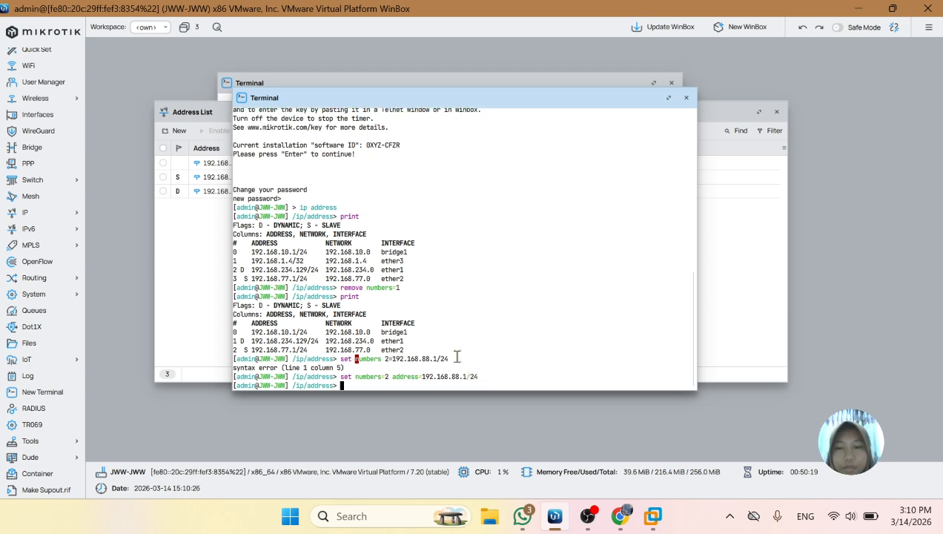
Print the address table and compare the ether2 address with the one in the previous listing
{"action": "type", "text": "print"}
{"action": "key", "text": "Return"}
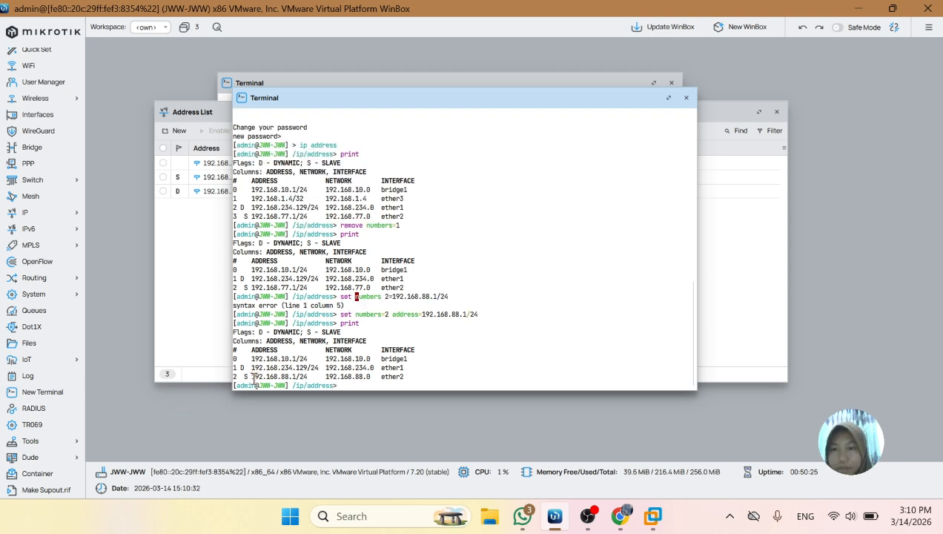
{"action": "left_click_drag", "start_coordinate": [284, 288], "coordinate": [300, 287]}
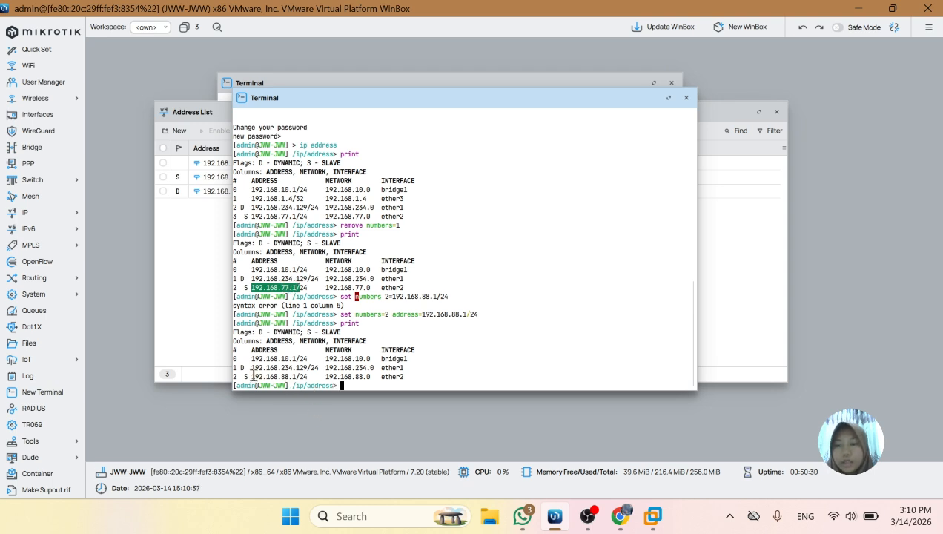
{"action": "left_click_drag", "start_coordinate": [252, 374], "coordinate": [324, 369]}
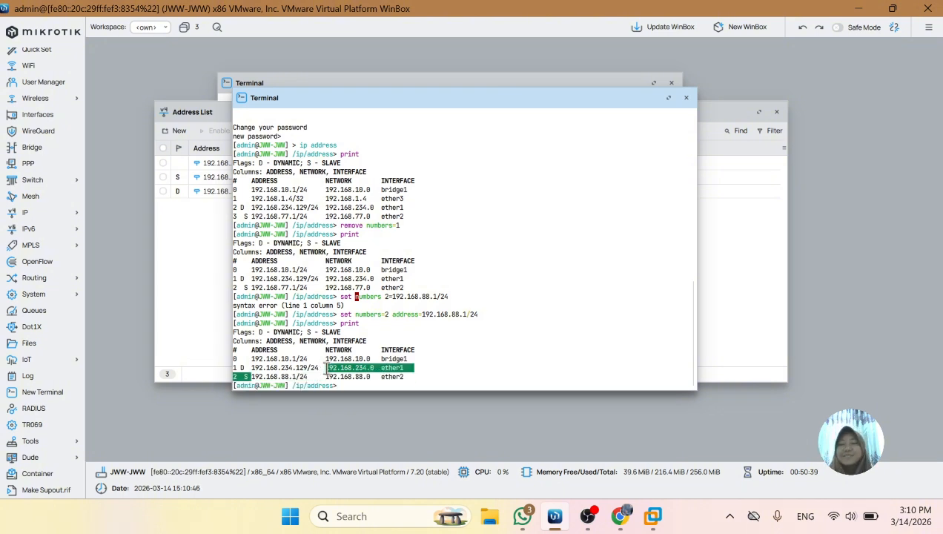
{"action": "left_click", "coordinate": [349, 384]}
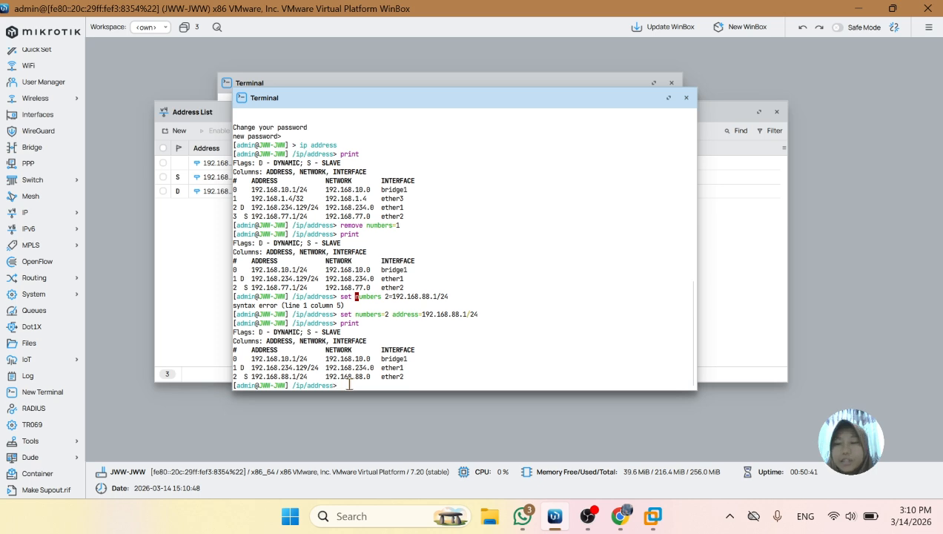
{"action": "scroll", "coordinate": [338, 317], "scroll_direction": "up", "scroll_amount": 5}
{"action": "scroll", "coordinate": [337, 317], "scroll_direction": "down", "scroll_amount": 5}
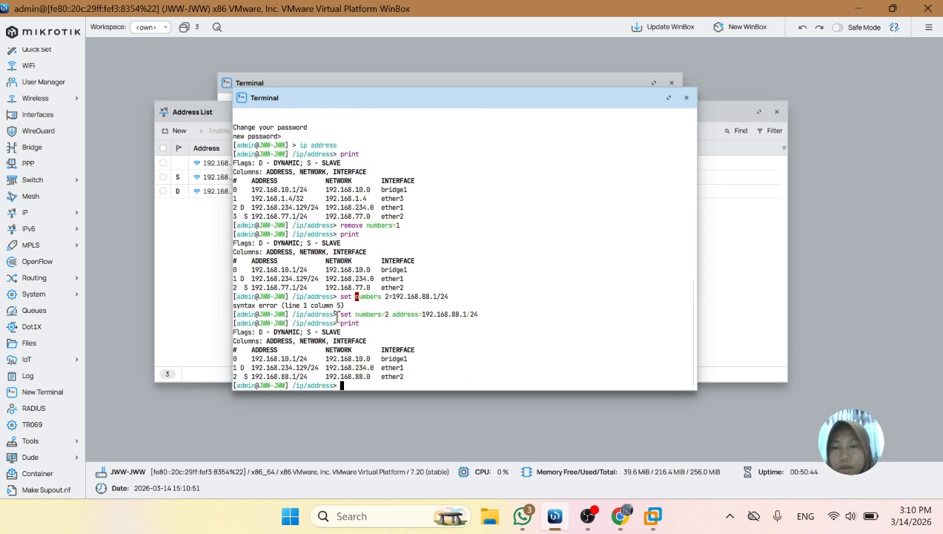
{"action": "scroll", "coordinate": [337, 317], "scroll_direction": "up", "scroll_amount": 3}
{"action": "scroll", "coordinate": [337, 315], "scroll_direction": "down", "scroll_amount": 3}
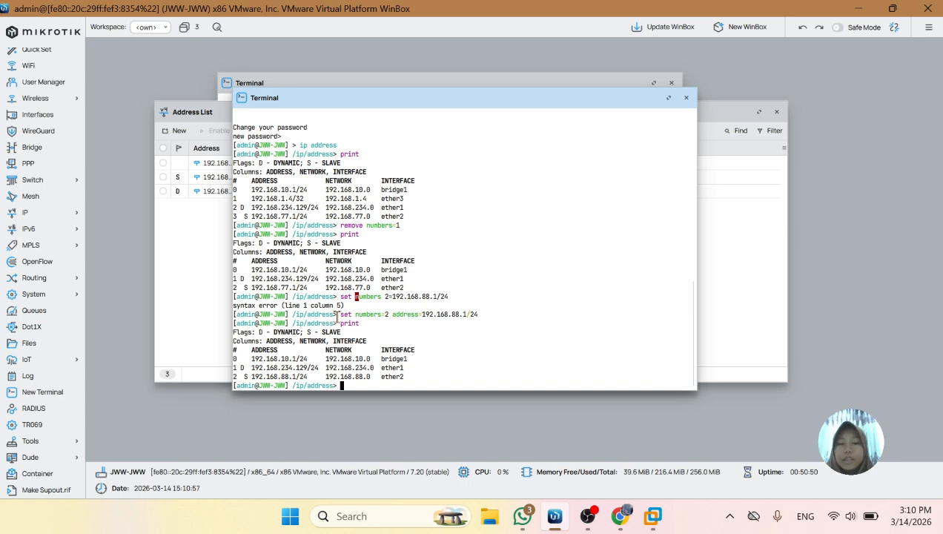
Start an add command at the ip address level with the address 192.168.99.1/24
{"action": "type", "text": "add ad"}
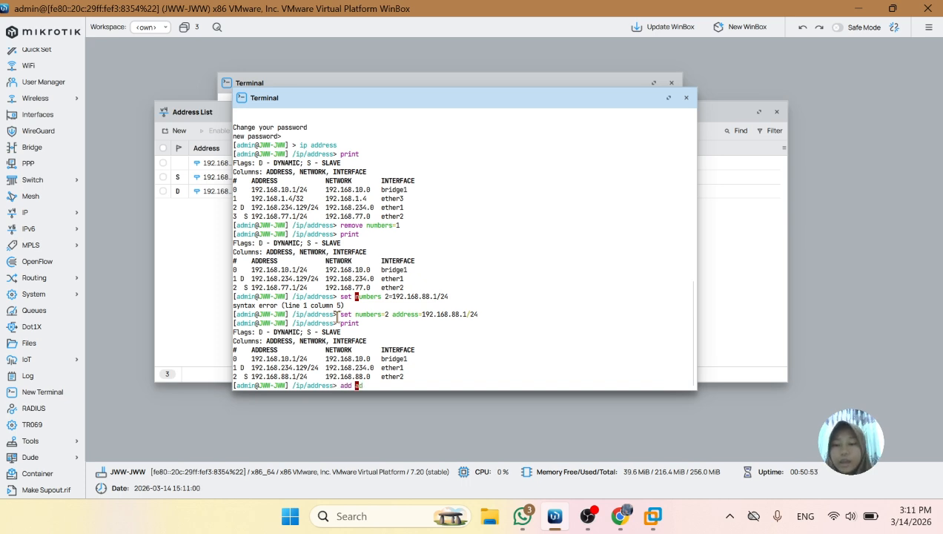
{"action": "type", "text": "dres"}
{"action": "key", "text": "BackSpace"}
{"action": "key", "text": "BackSpace"}
{"action": "key", "text": "BackSpace"}
{"action": "key", "text": "BackSpace"}
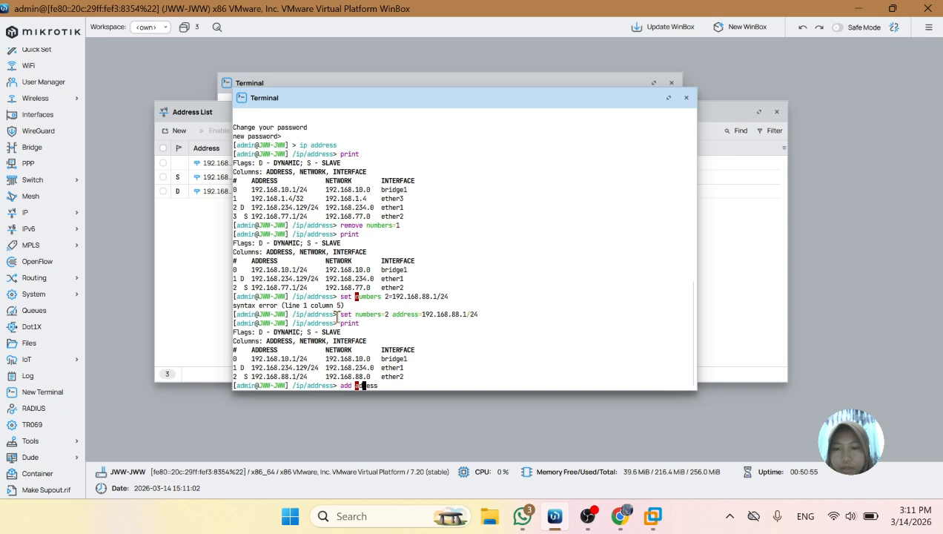
{"action": "type", "text": "ddress="}
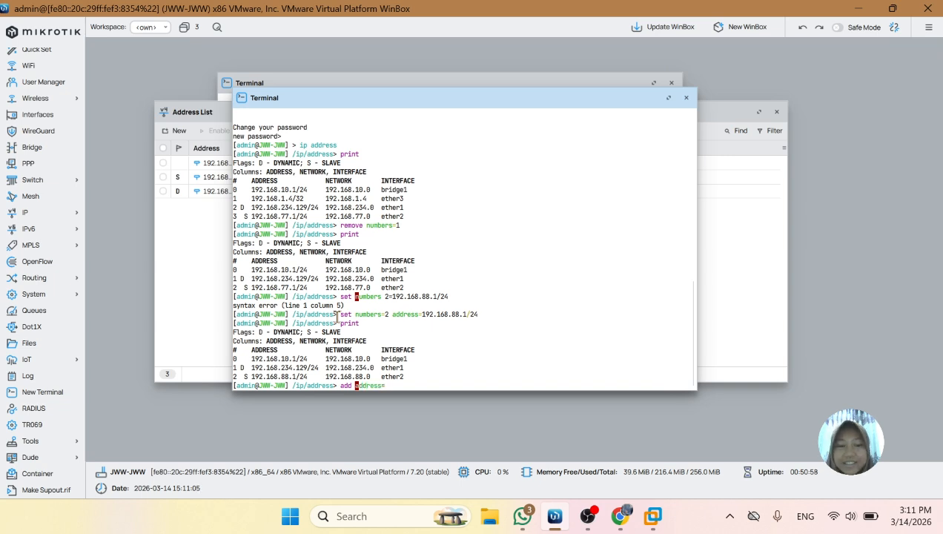
{"action": "type", "text": "192.168"}
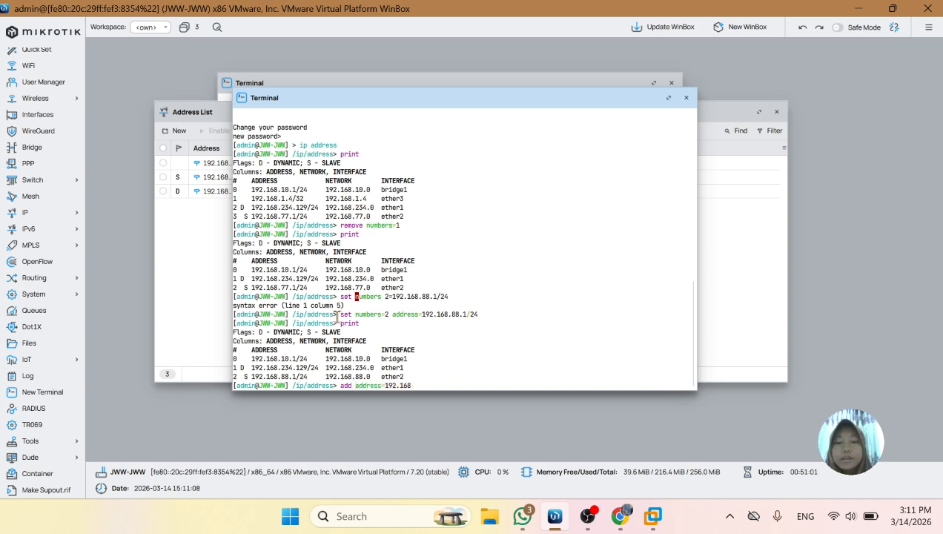
{"action": "type", "text": ".99"}
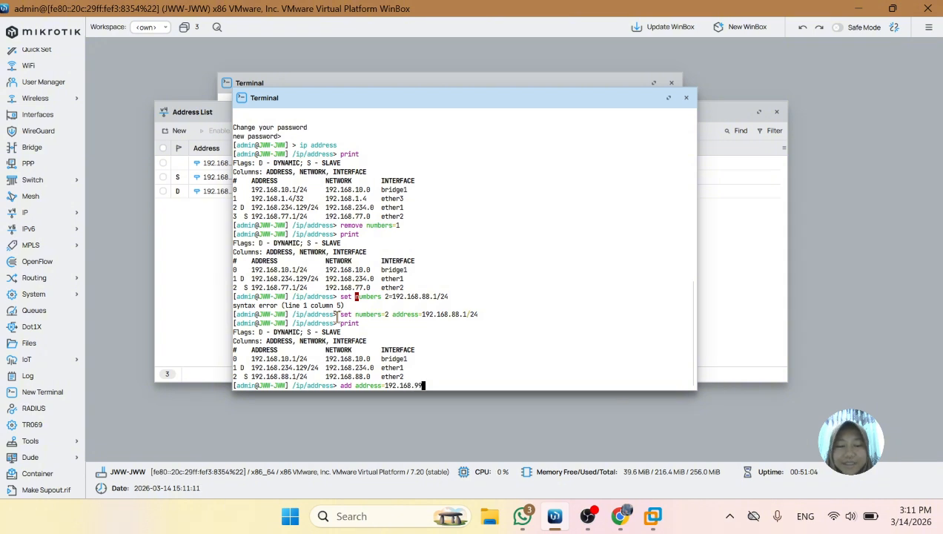
{"action": "type", "text": "..1"}
{"action": "key", "text": "Left"}
{"action": "key", "text": "Left"}
{"action": "key", "text": "Delete"}
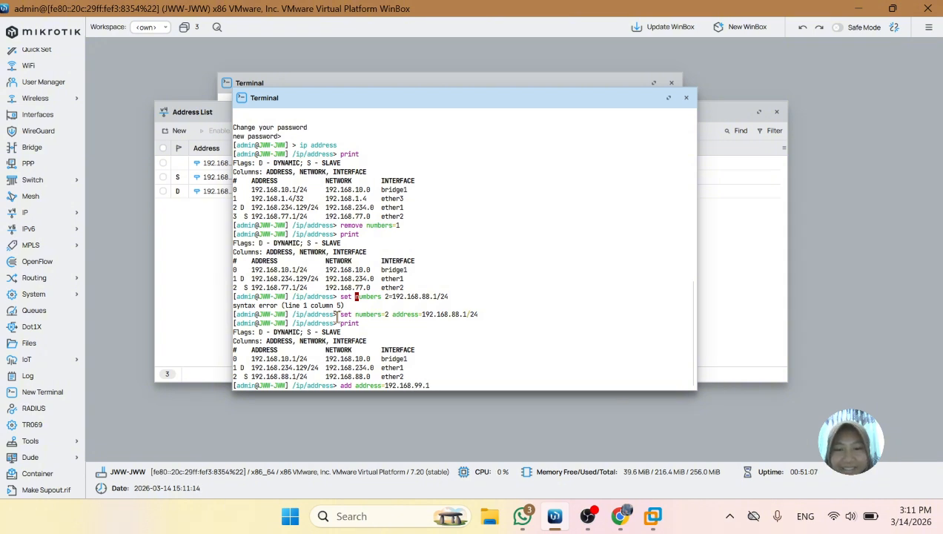
{"action": "key", "text": "Right"}
{"action": "type", "text": "/2"}
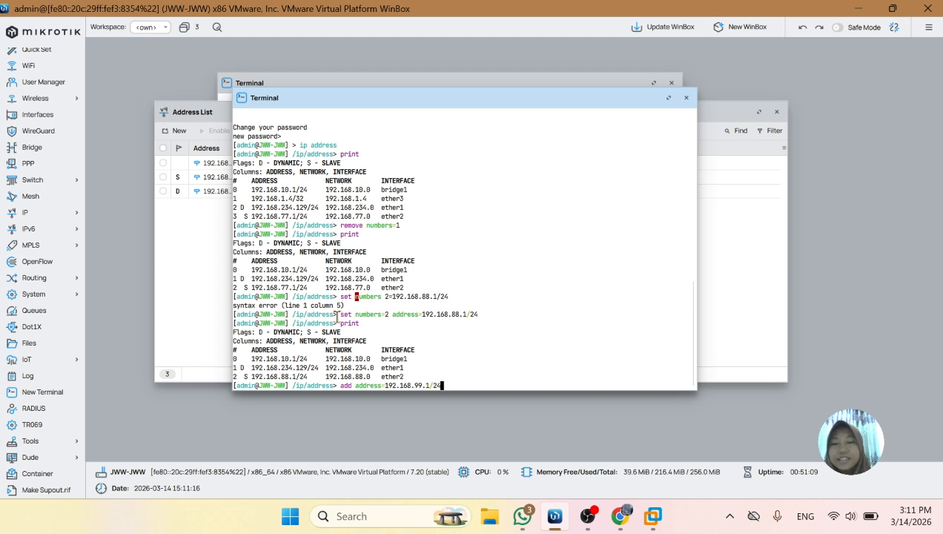
{"action": "type", "text": "4"}
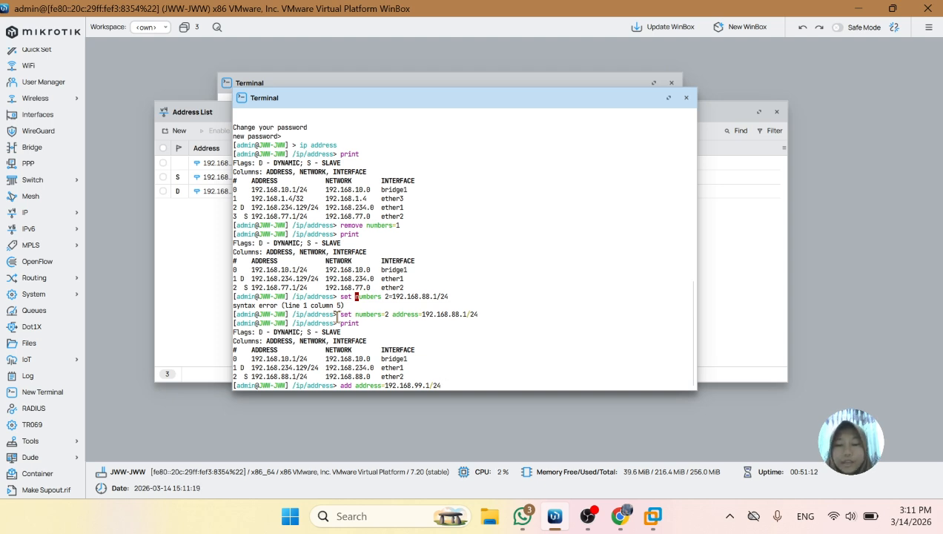
{"action": "type", "text": " interf"}
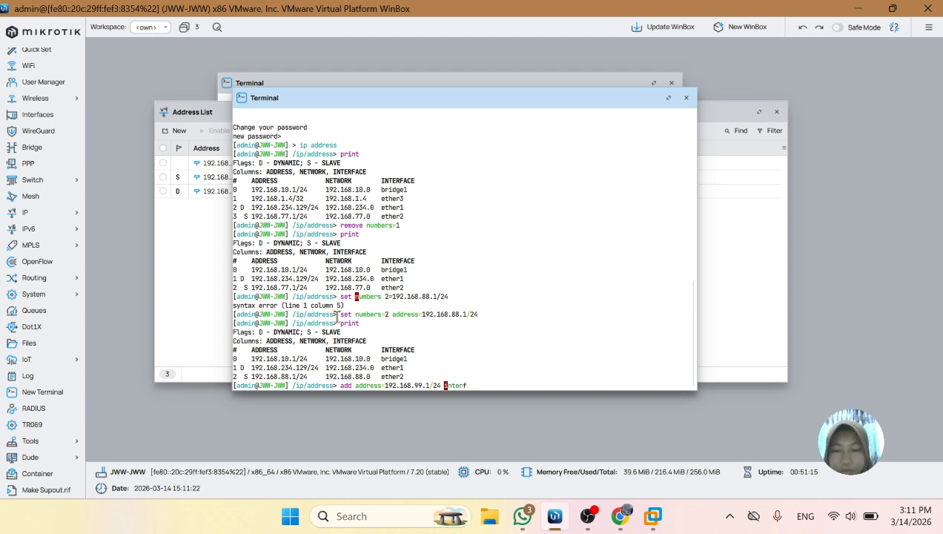
{"action": "type", "text": "ace="}
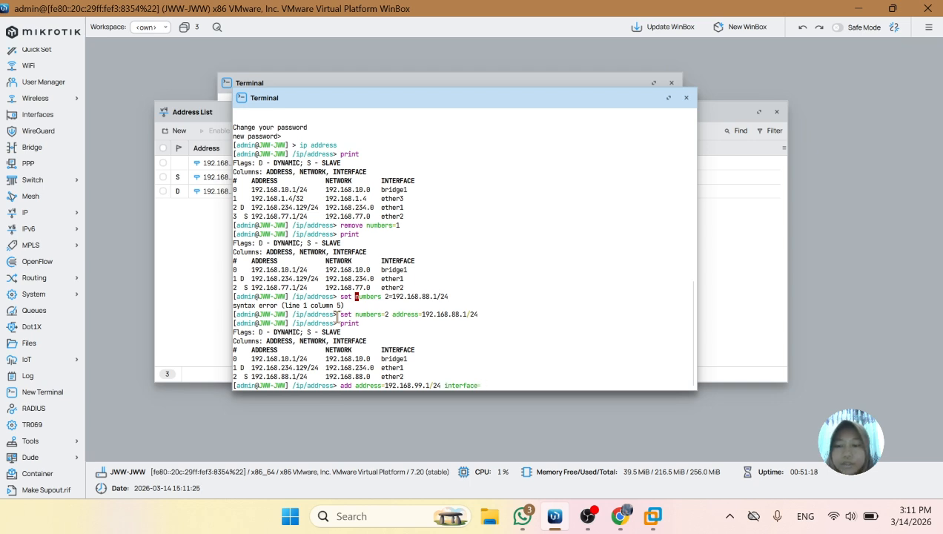
{"action": "type", "text": "ether"}
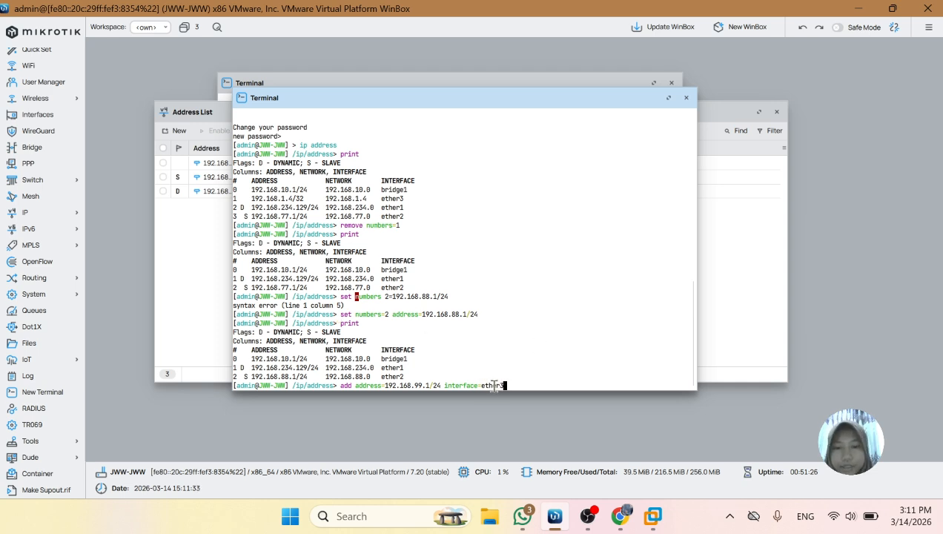
Complete the add command with interface ether3 and run it
{"action": "type", "text": "3"}
{"action": "key", "text": "Return"}
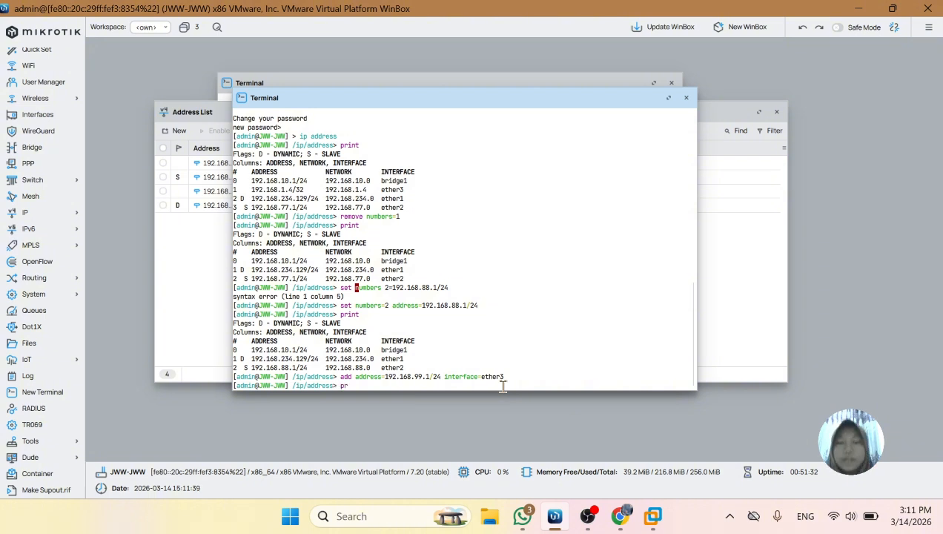
Print the address table to check the new ether3 entry
{"action": "type", "text": "print"}
{"action": "key", "text": "Return"}
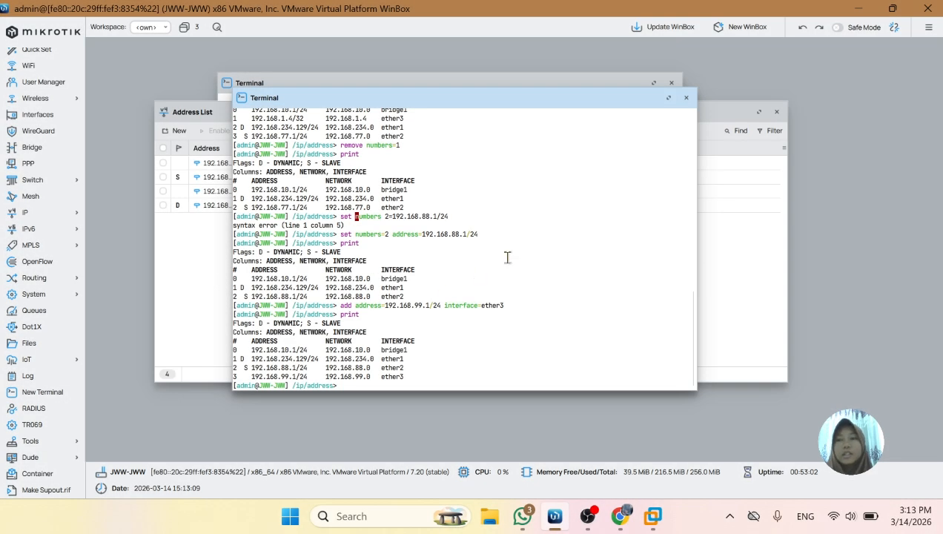
Move the active terminal aside, close the older terminal behind it and bring the address list to the front
{"action": "left_click_drag", "start_coordinate": [607, 106], "coordinate": [569, 143]}
{"action": "left_click", "coordinate": [671, 83]}
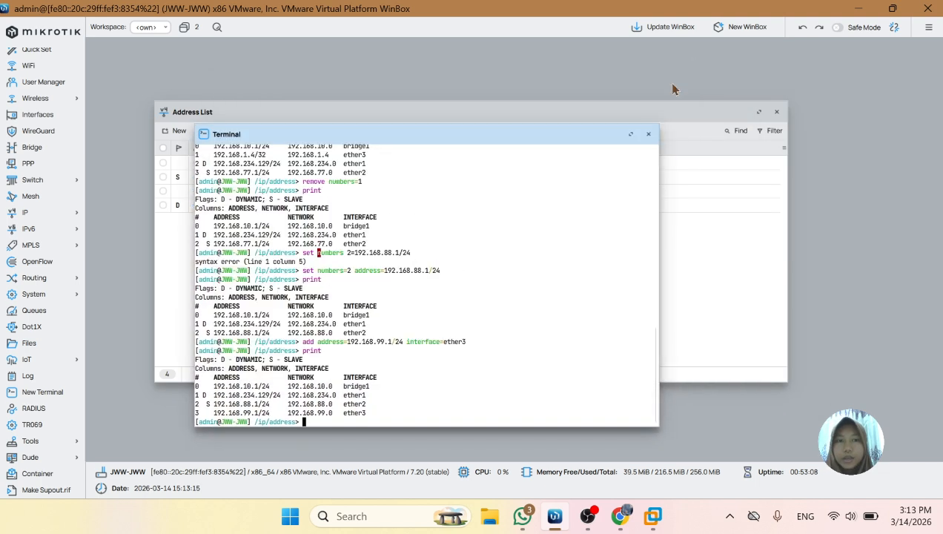
{"action": "left_click", "coordinate": [576, 115]}
{"action": "left_click_drag", "start_coordinate": [576, 115], "coordinate": [598, 121]}
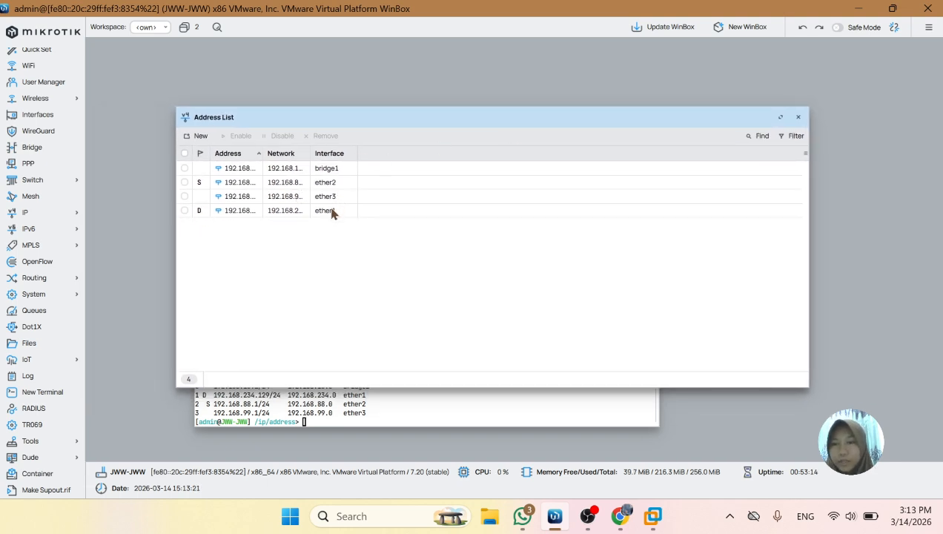
Disable the ether3 entry in the address list and enable it again
{"action": "left_click", "coordinate": [395, 196]}
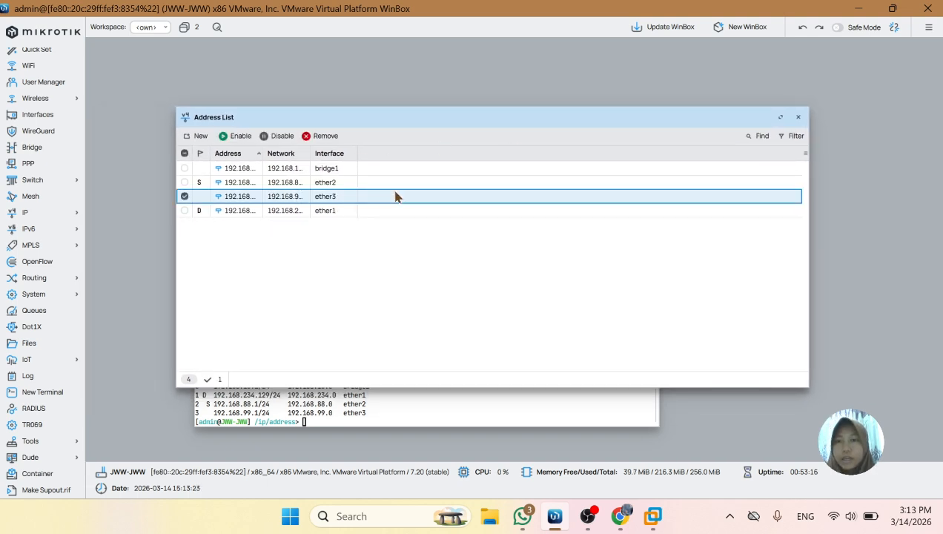
{"action": "left_click", "coordinate": [275, 139]}
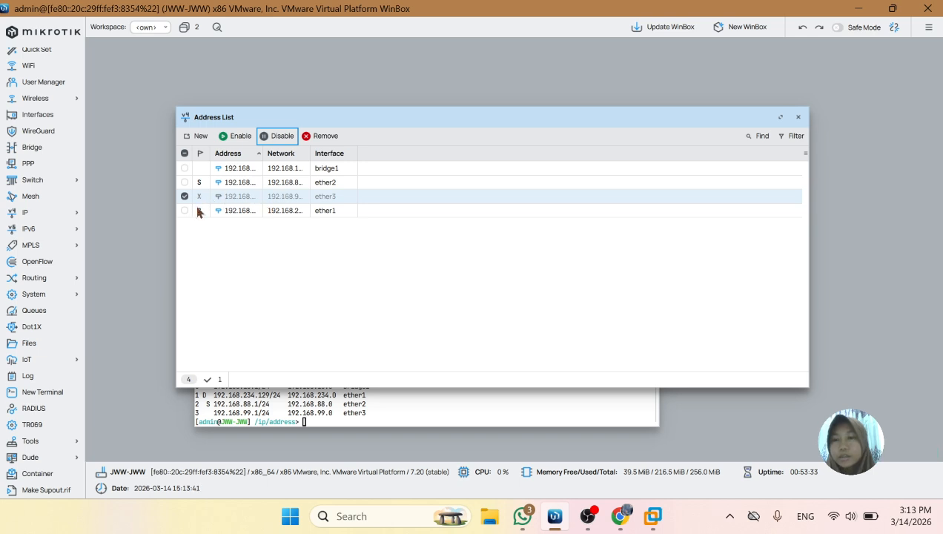
{"action": "left_click", "coordinate": [237, 141]}
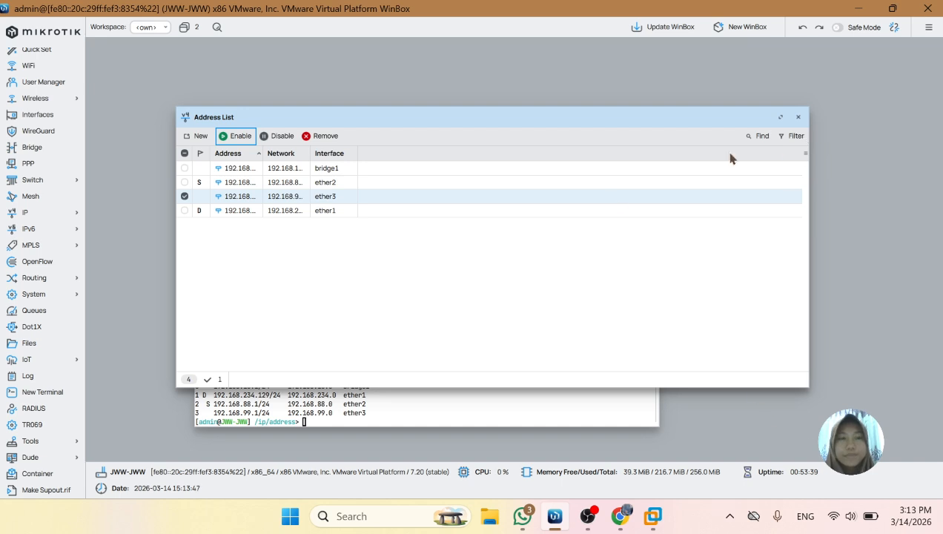
Bring the terminal to the front and disable the ether3 address entry with disable numbers=3
{"action": "left_click_drag", "start_coordinate": [532, 128], "coordinate": [543, 90]}
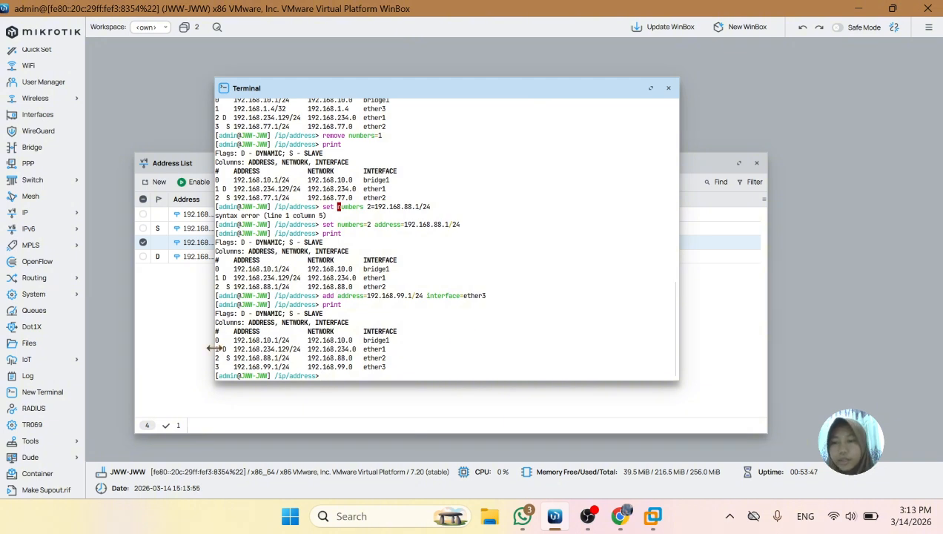
{"action": "left_click_drag", "start_coordinate": [217, 334], "coordinate": [222, 368]}
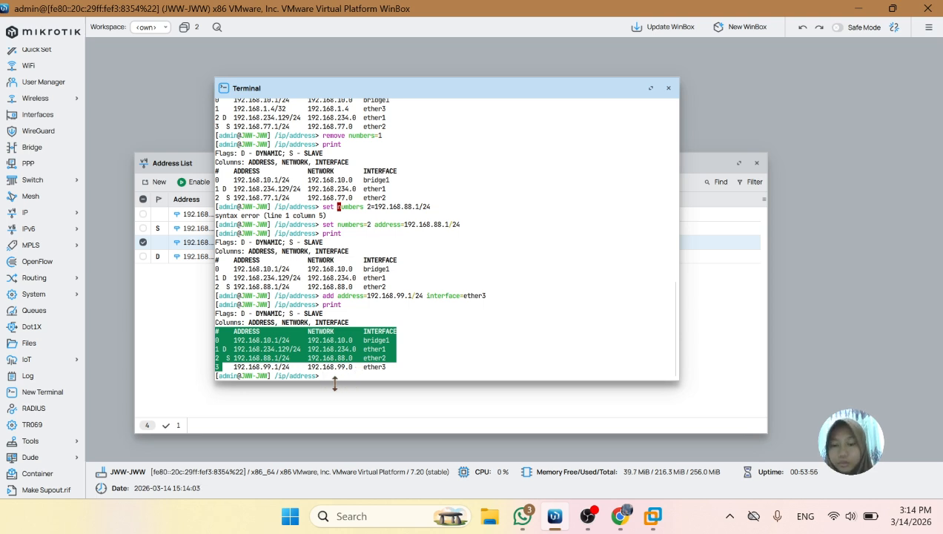
{"action": "type", "text": "n"}
{"action": "type", "text": "dis"}
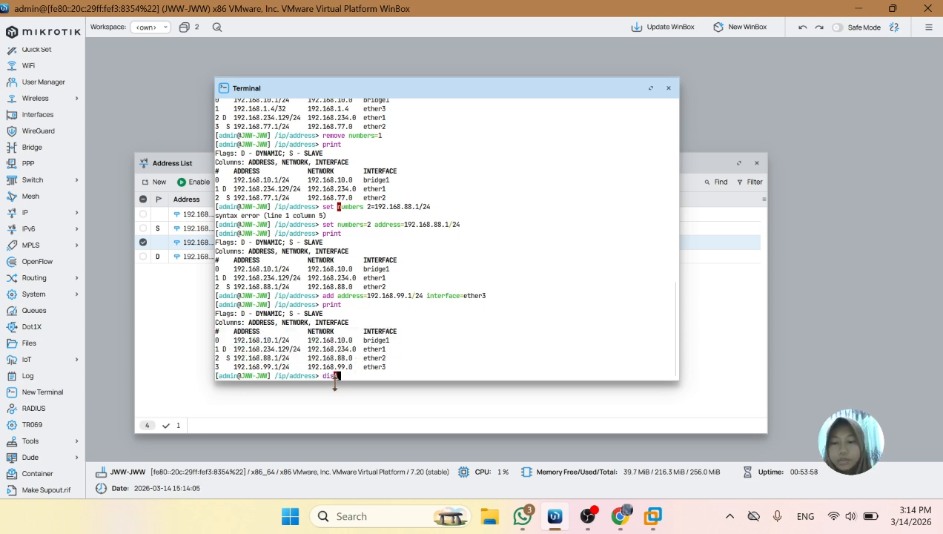
{"action": "type", "text": "a"}
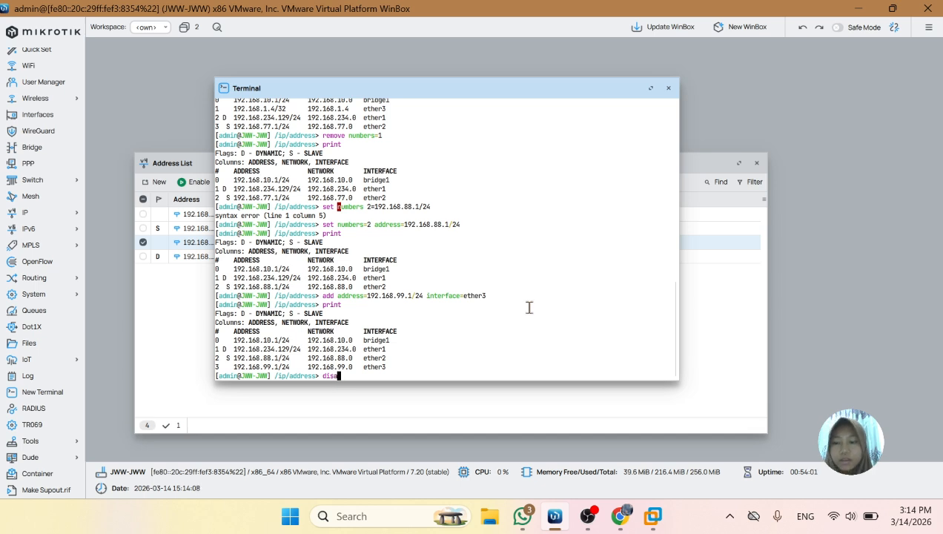
{"action": "type", "text": "ble"}
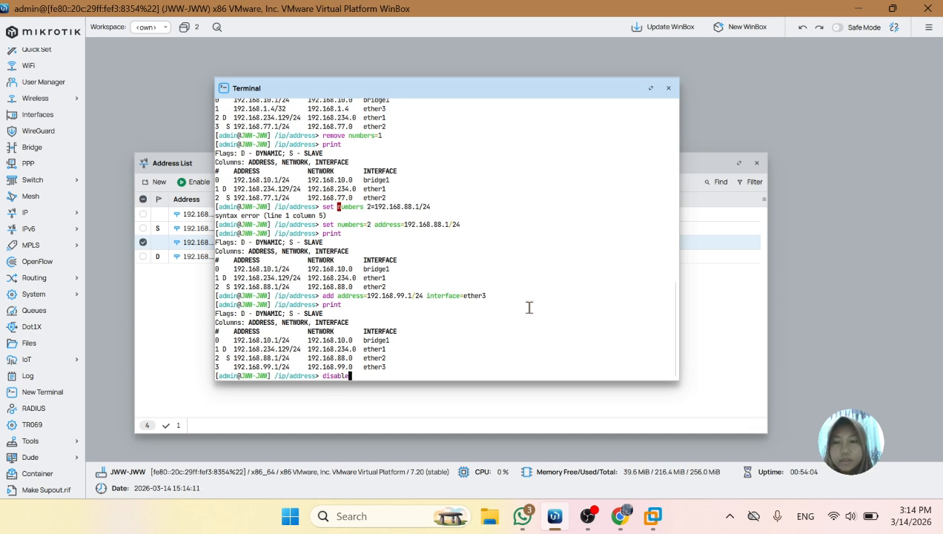
{"action": "type", "text": " numbers"}
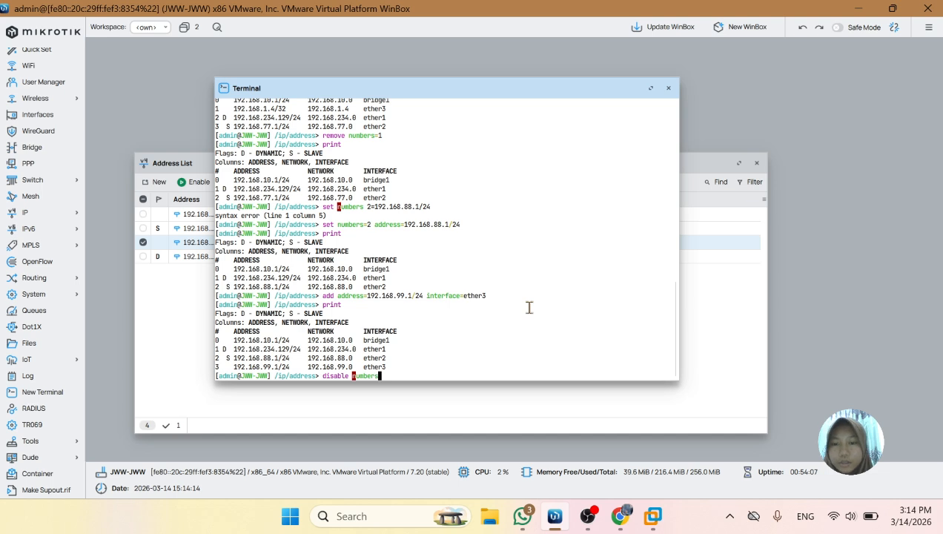
{"action": "type", "text": "="}
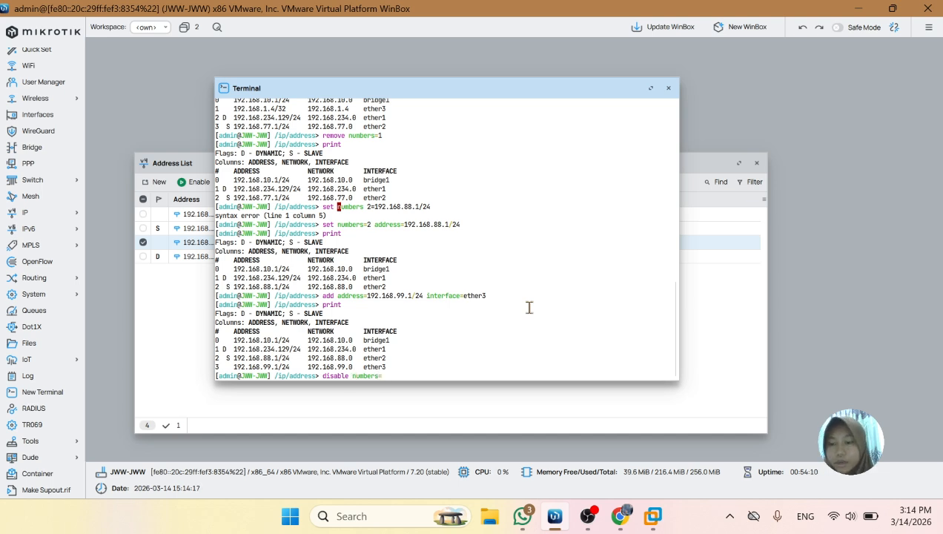
{"action": "type", "text": "3"}
{"action": "key", "text": "Return"}
Print the address table to check the flag of the disabled ether3 entry
{"action": "type", "text": "prin"}
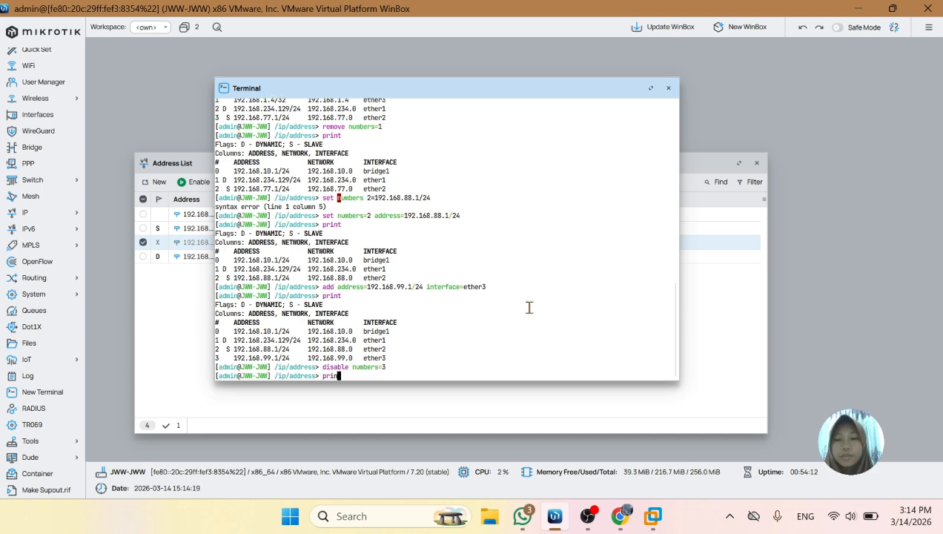
{"action": "type", "text": "t"}
{"action": "key", "text": "Return"}
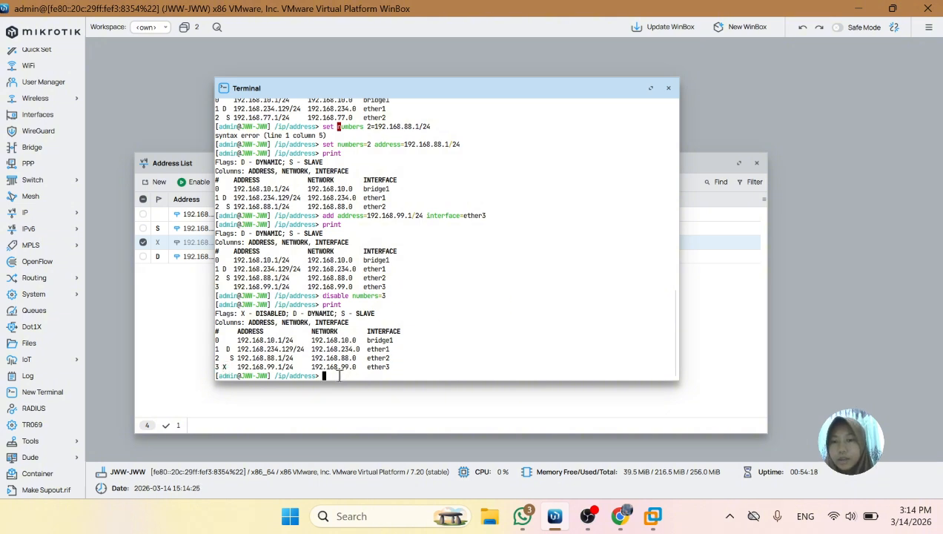
Enable the ether3 address entry again with enable numbers=3 and print the address table
{"action": "type", "text": "enabl"}
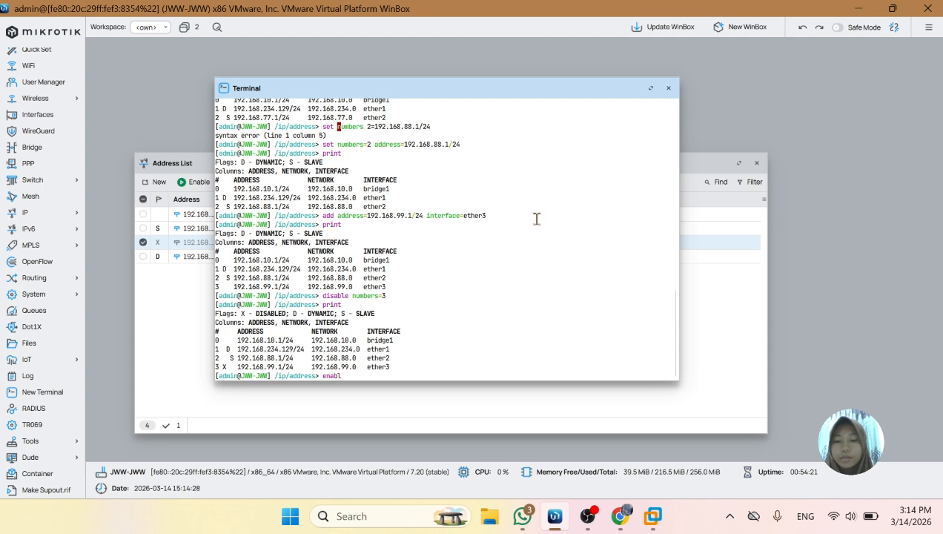
{"action": "type", "text": "e numbers="}
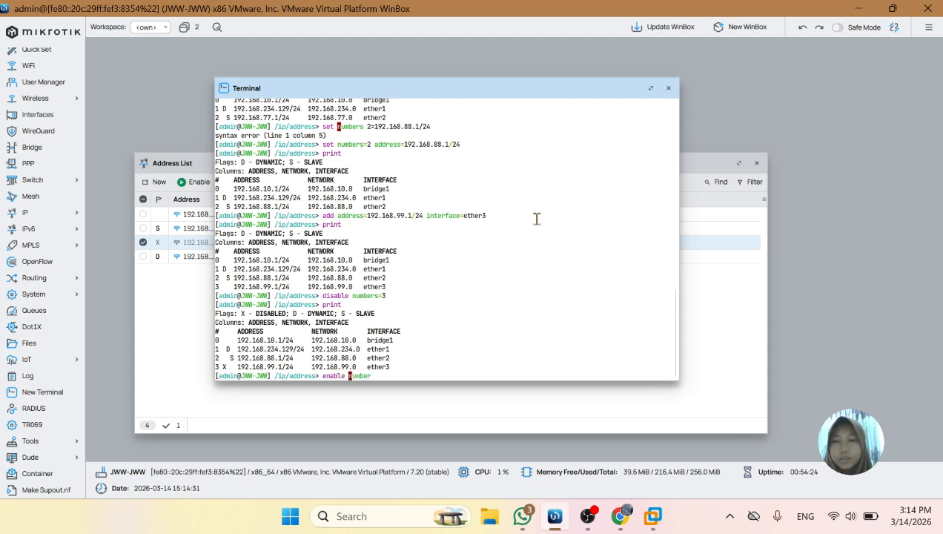
{"action": "type", "text": "3"}
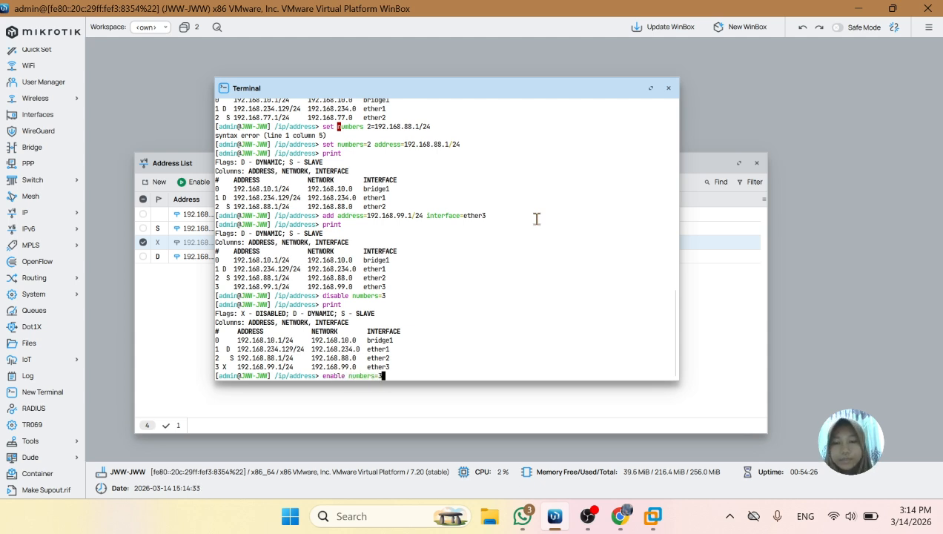
{"action": "key", "text": "Return"}
{"action": "type", "text": "print"}
{"action": "key", "text": "Return"}
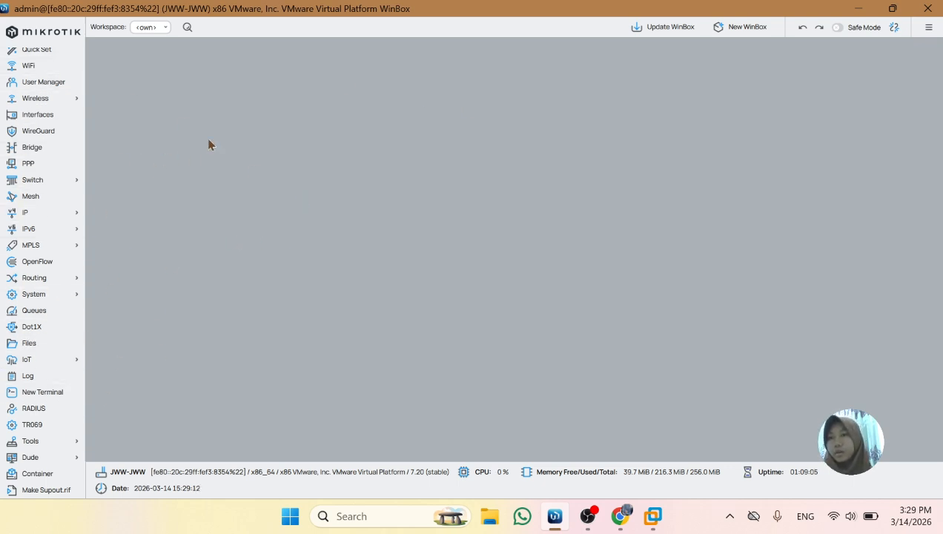
Open a new terminal, continue past the licence notice and skip setting a new password by leaving it blank
{"action": "left_click", "coordinate": [58, 397]}
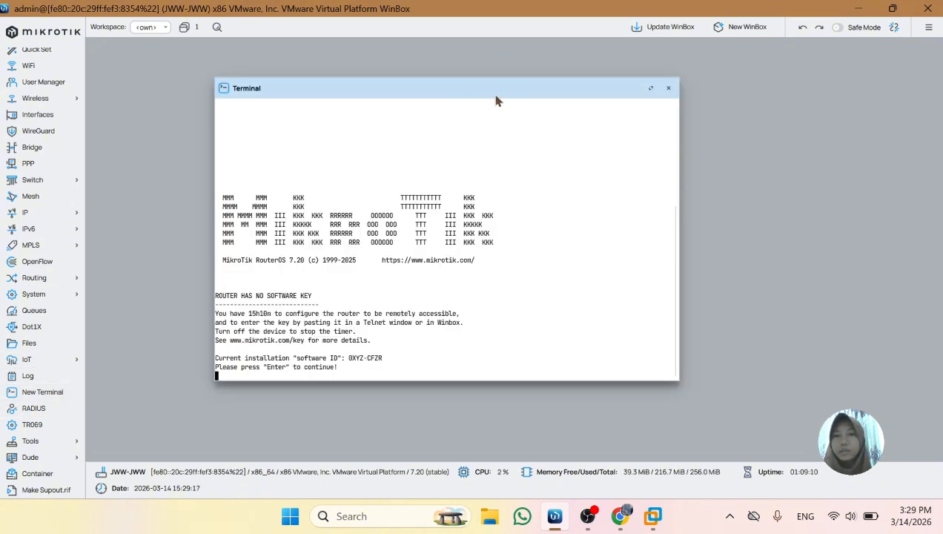
{"action": "left_click_drag", "start_coordinate": [498, 99], "coordinate": [501, 74]}
{"action": "key", "text": "Return"}
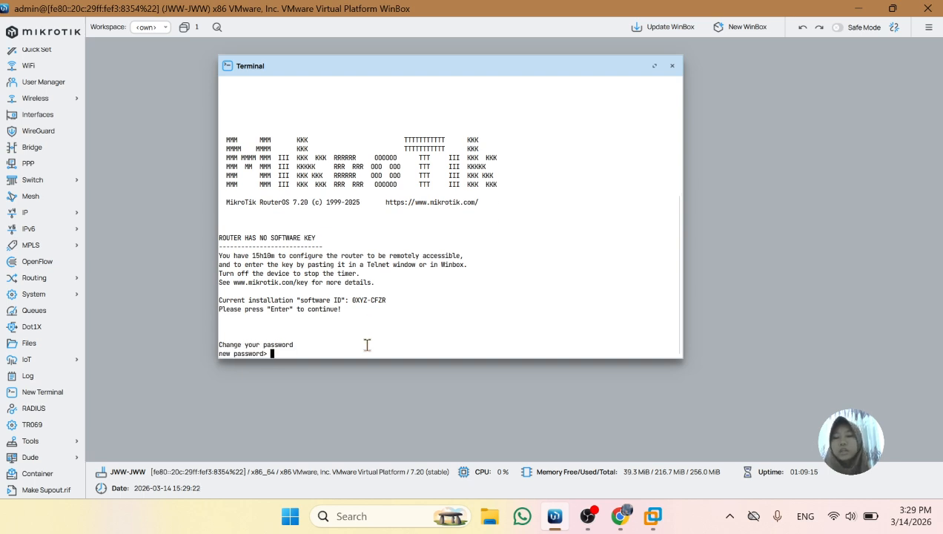
{"action": "key", "text": "Return"}
{"action": "key", "text": "Return"}
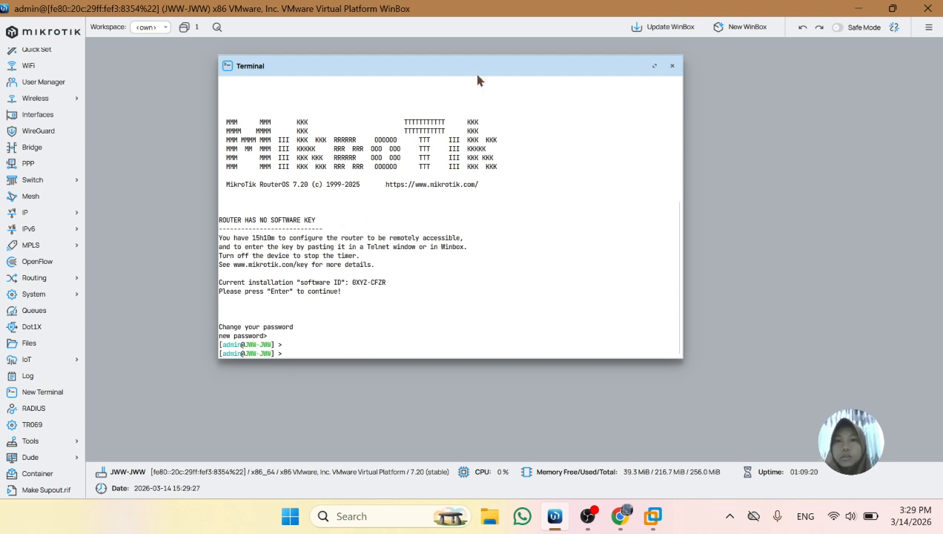
{"action": "left_click_drag", "start_coordinate": [495, 65], "coordinate": [507, 78]}
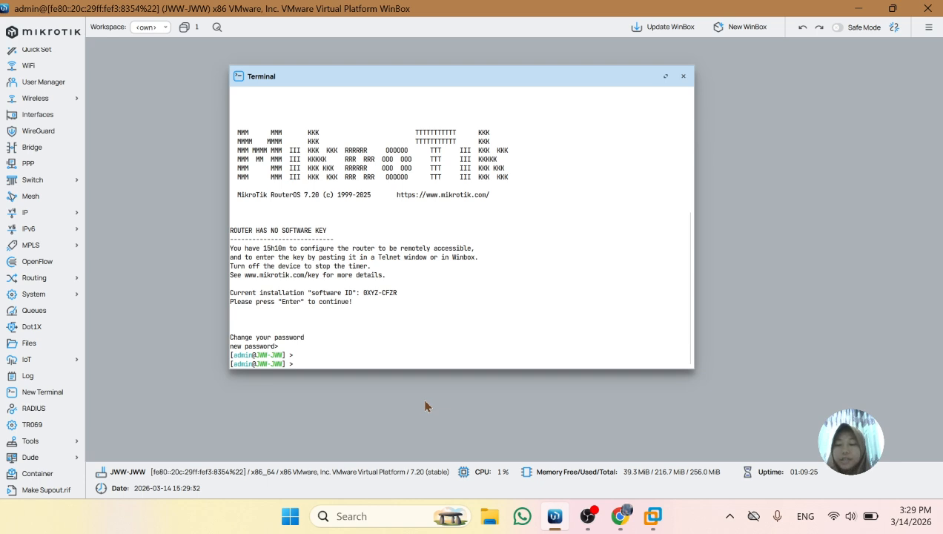
Enter the /system level and then its identity sublevel in the terminal, and dismiss the chat notification
{"action": "type", "text": "/system"}
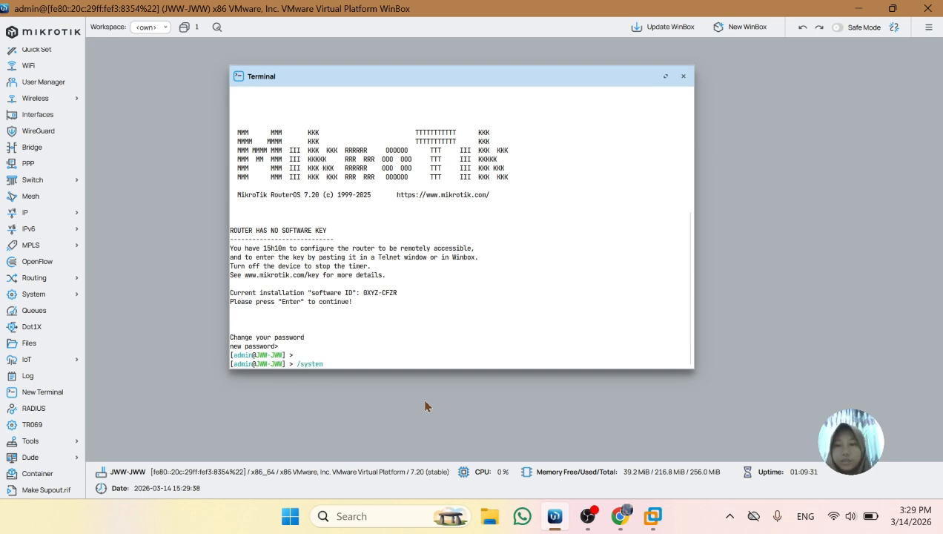
{"action": "key", "text": "Return"}
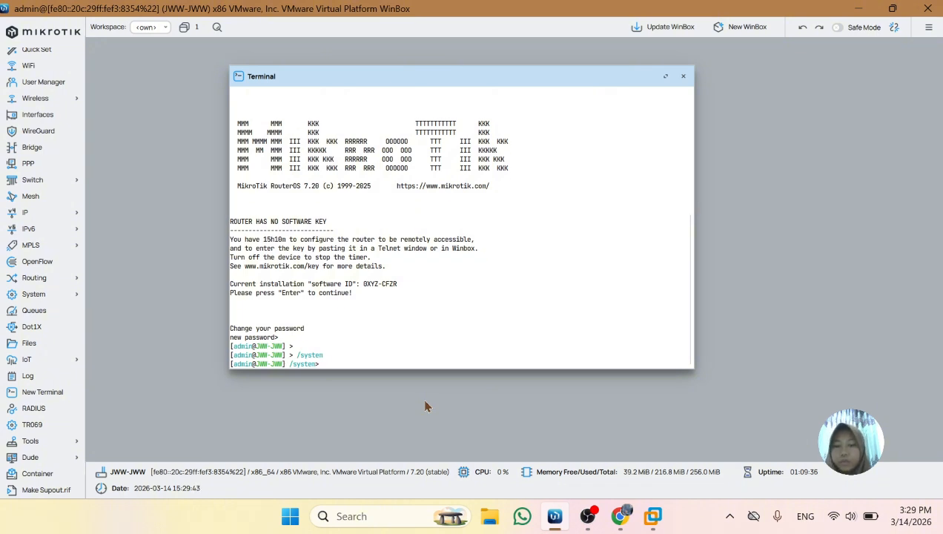
{"action": "type", "text": "identity"}
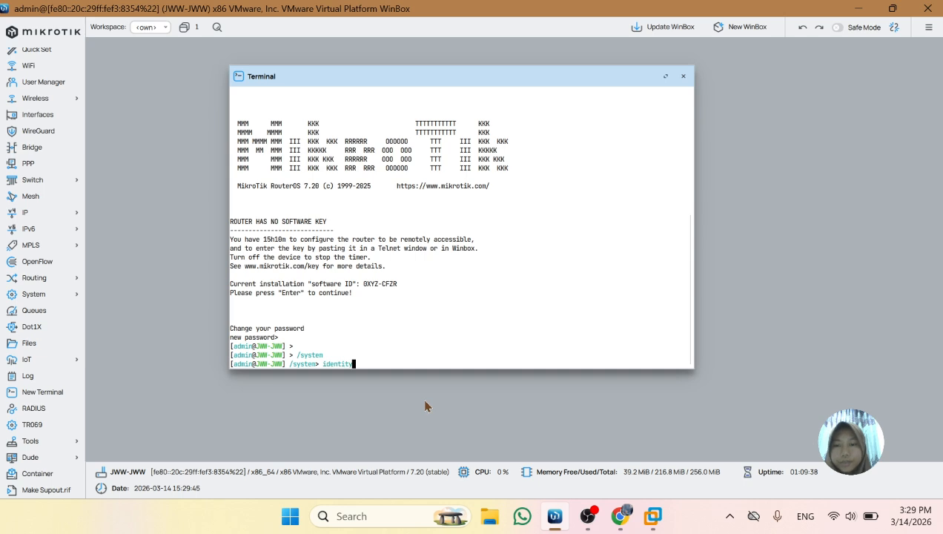
{"action": "key", "text": "Return"}
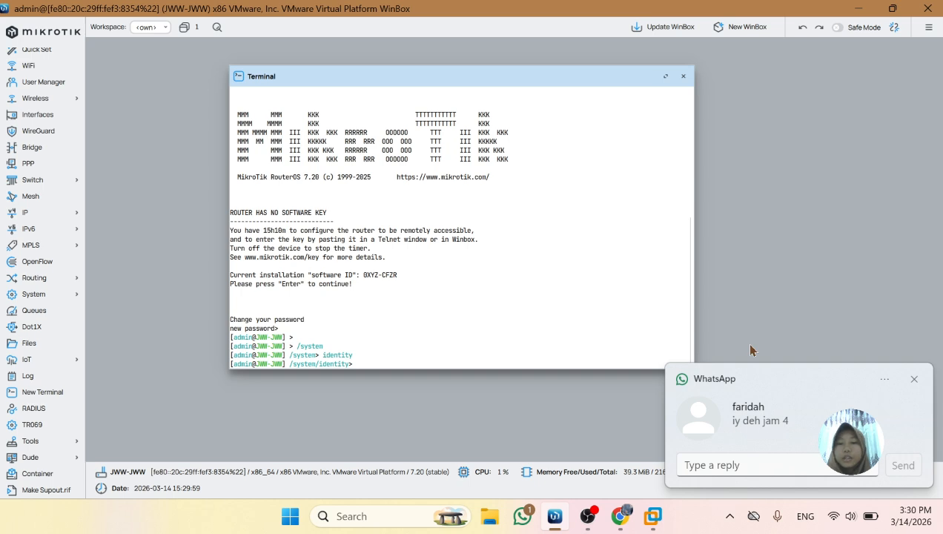
{"action": "left_click", "coordinate": [914, 379]}
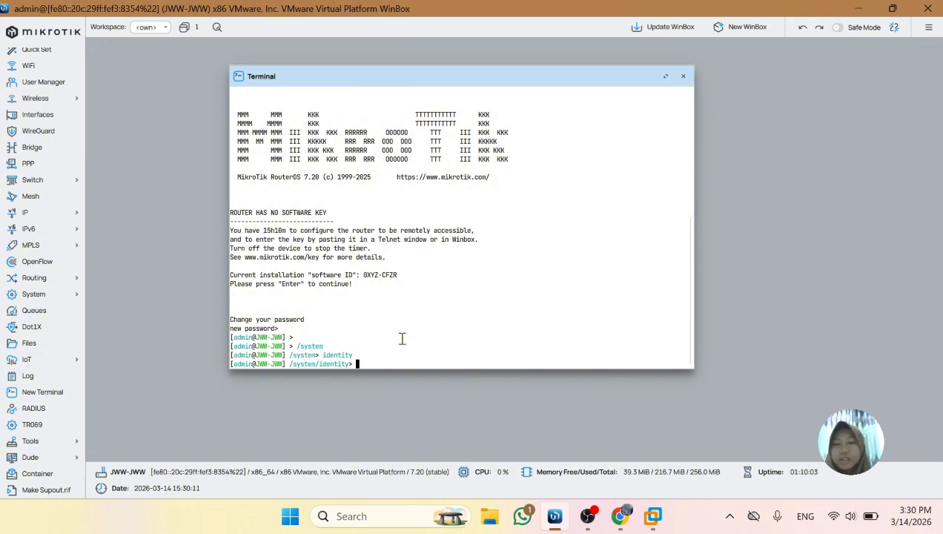
Return to the root level with / and enter the identity level directly with system identity
{"action": "key", "text": "Return"}
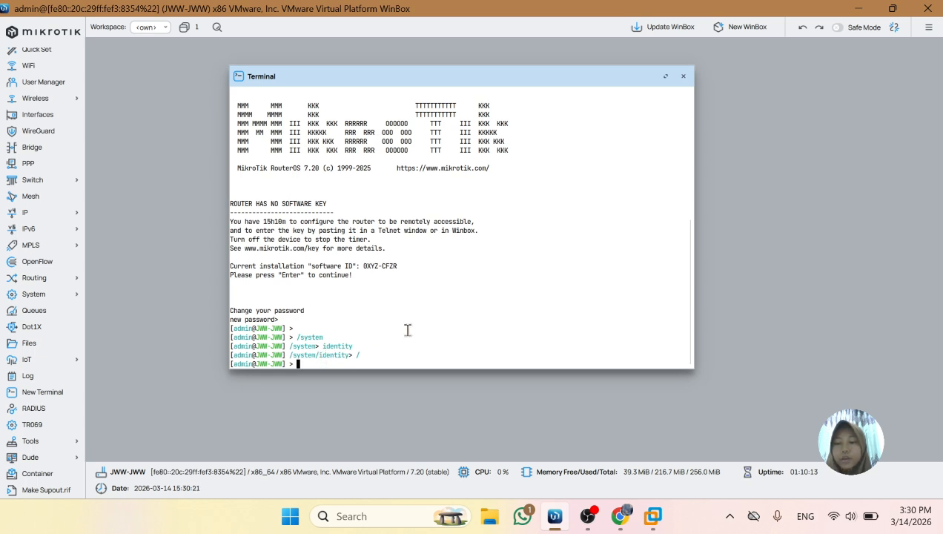
{"action": "type", "text": "system"}
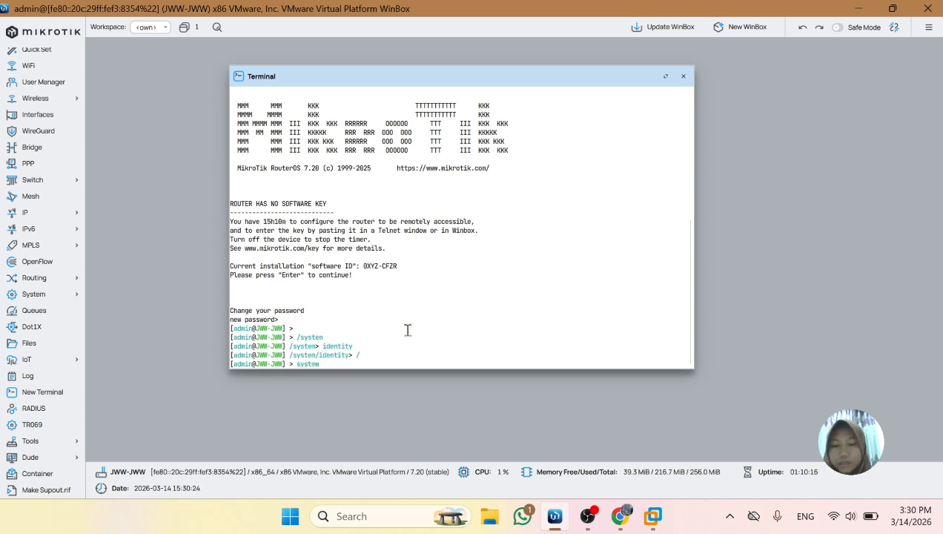
{"action": "type", "text": " identit"}
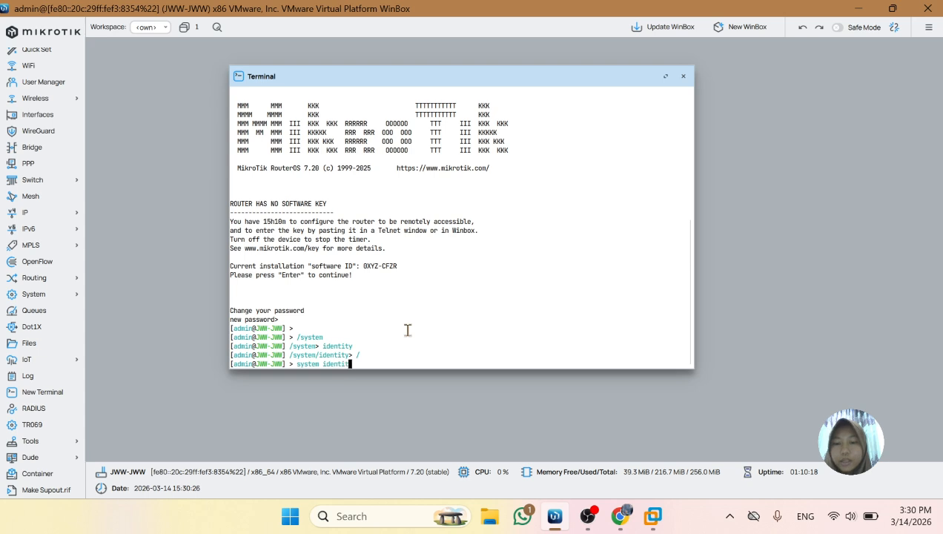
{"action": "type", "text": "y"}
{"action": "key", "text": "Return"}
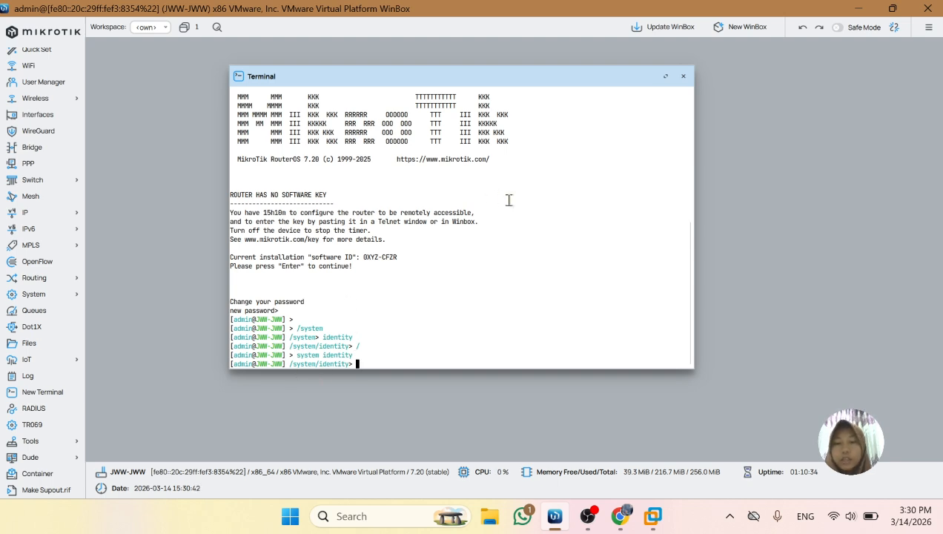
Go up one level with .. and return to the root level with /
{"action": "type", "text": ".."}
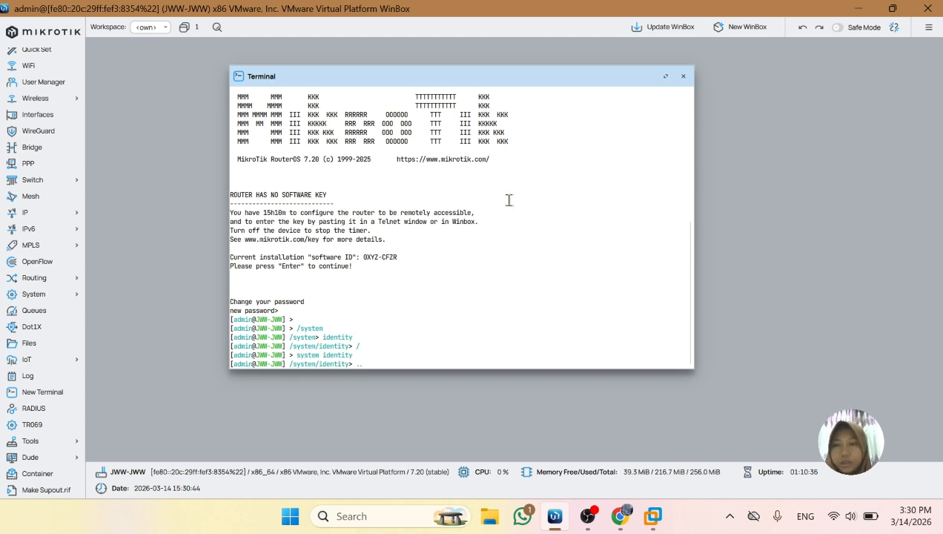
{"action": "key", "text": "Return"}
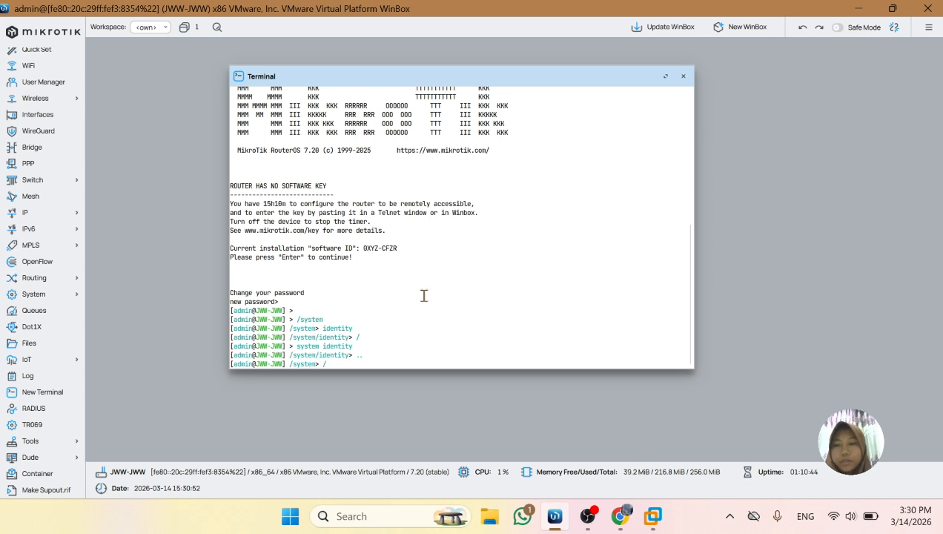
{"action": "key", "text": "Return"}
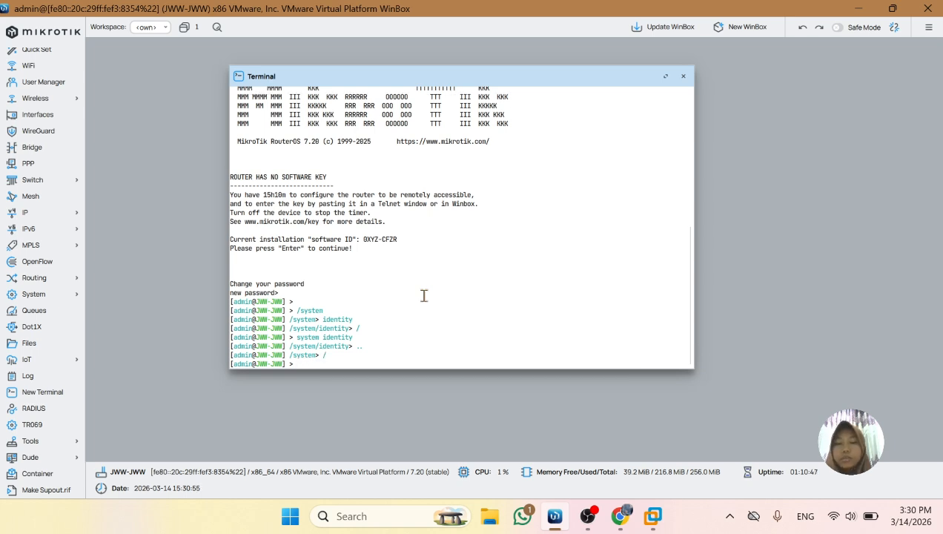
Enter the start of the interface command, shorten it to int and autocomplete it to interface/
{"action": "type", "text": "inter"}
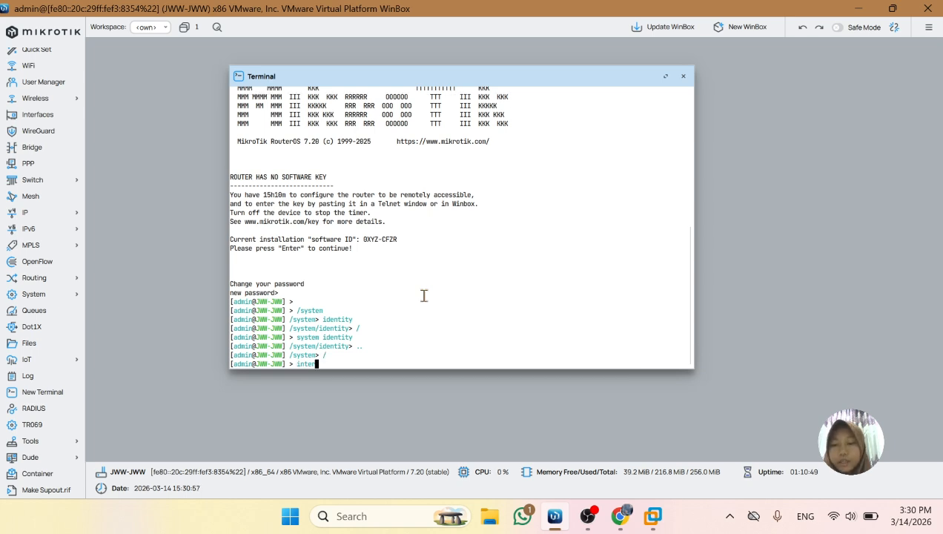
{"action": "type", "text": "fac"}
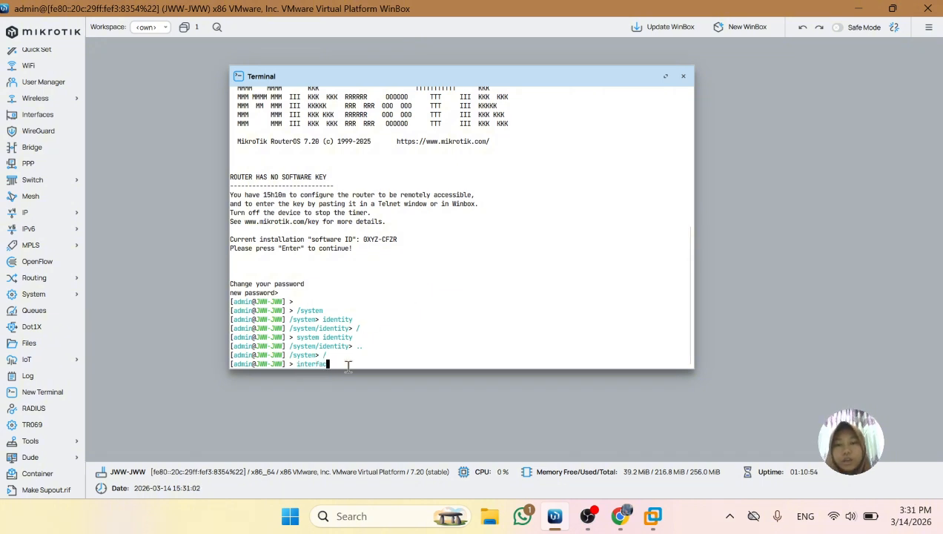
{"action": "key", "text": "BackSpace"}
{"action": "key", "text": "BackSpace"}
{"action": "key", "text": "BackSpace"}
{"action": "key", "text": "BackSpace"}
{"action": "key", "text": "BackSpace"}
{"action": "key", "text": "BackSpace"}
{"action": "key", "text": "BackSpace"}
{"action": "key", "text": "BackSpace"}
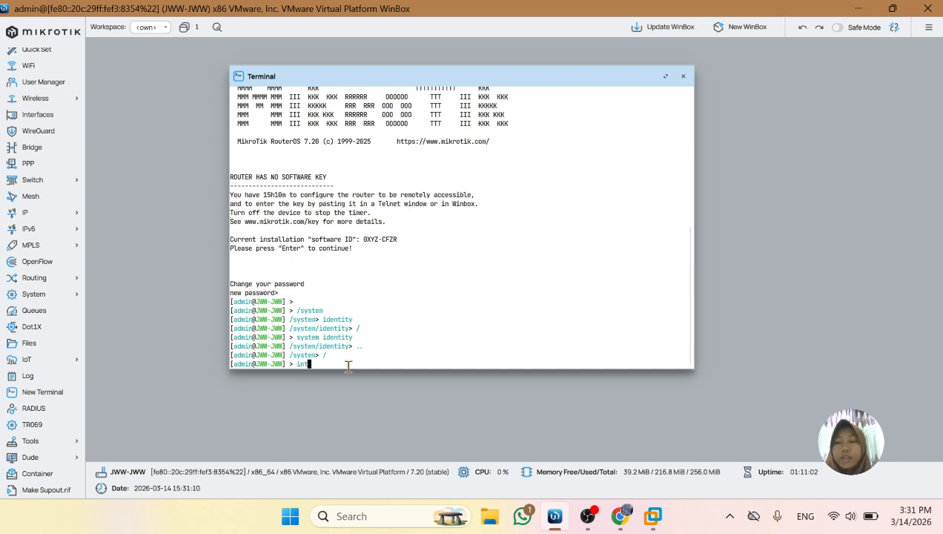
{"action": "type", "text": "int"}
{"action": "key", "text": "Tab"}
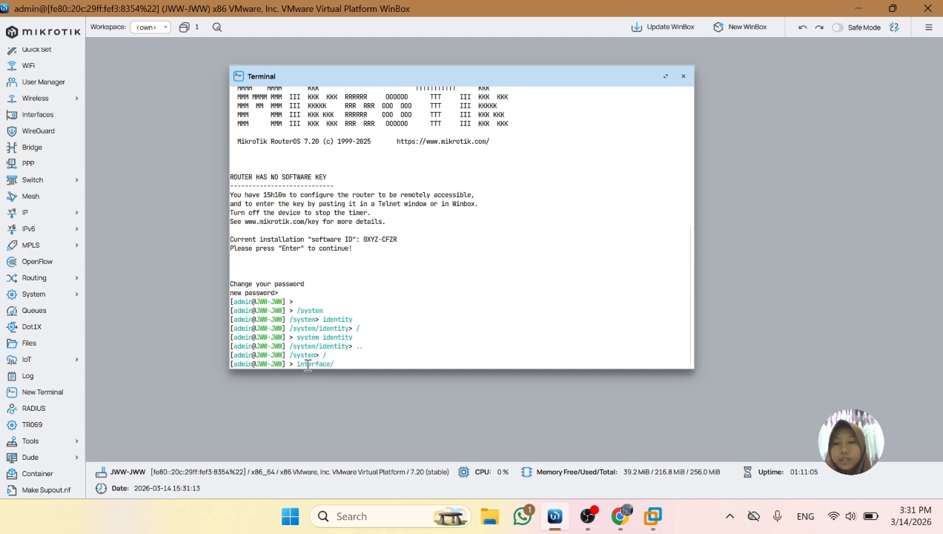
{"action": "left_click_drag", "start_coordinate": [296, 364], "coordinate": [379, 373]}
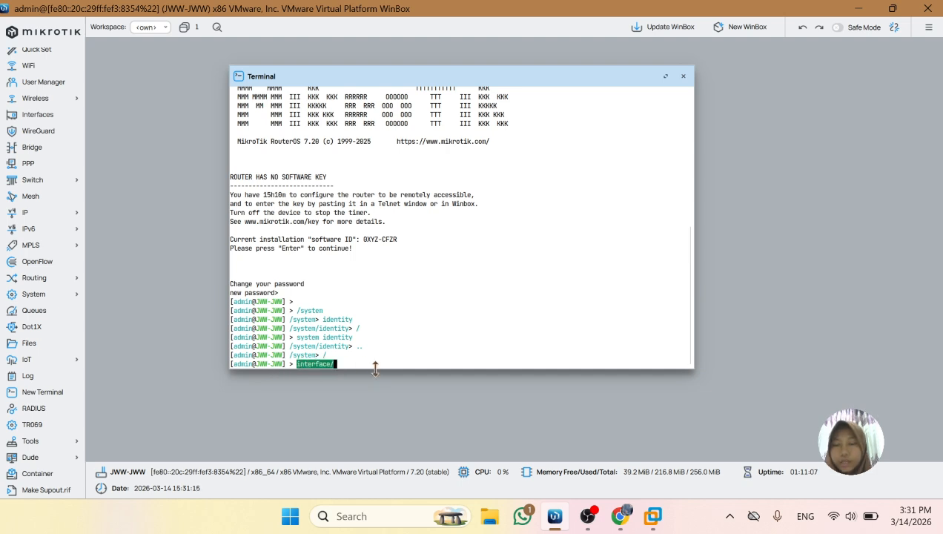
{"action": "left_click", "coordinate": [333, 360]}
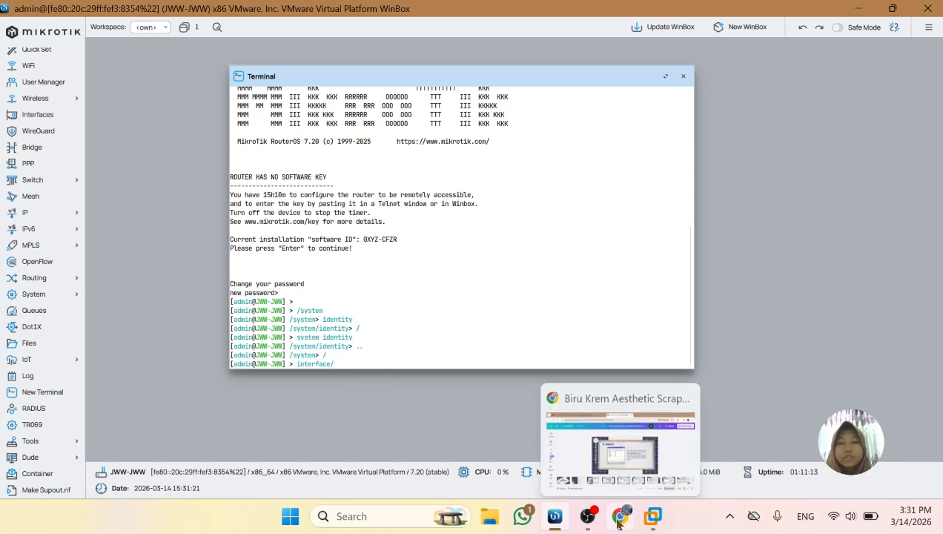
Switch to the Canva presentation in Chrome, present it full screen and advance to the IP Services Lab slide
{"action": "left_click", "coordinate": [551, 428]}
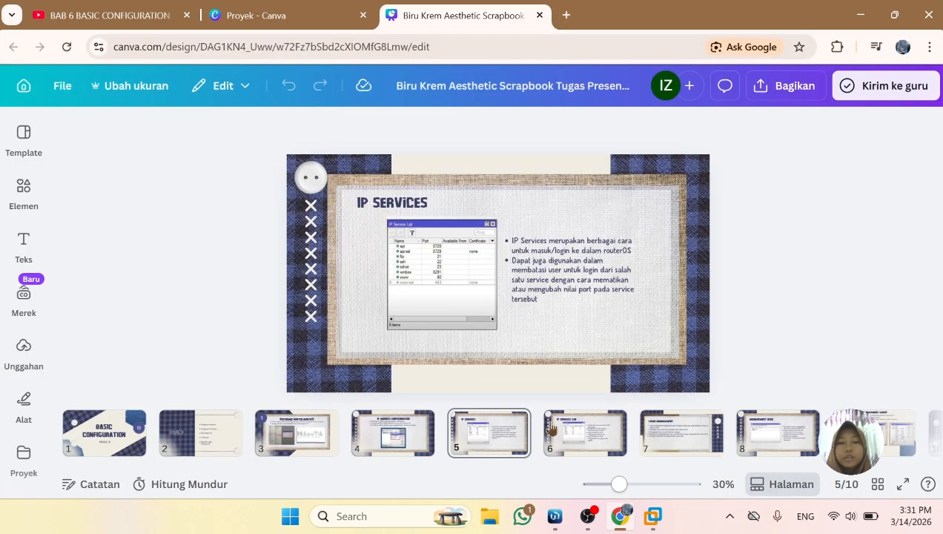
{"action": "left_click", "coordinate": [902, 484]}
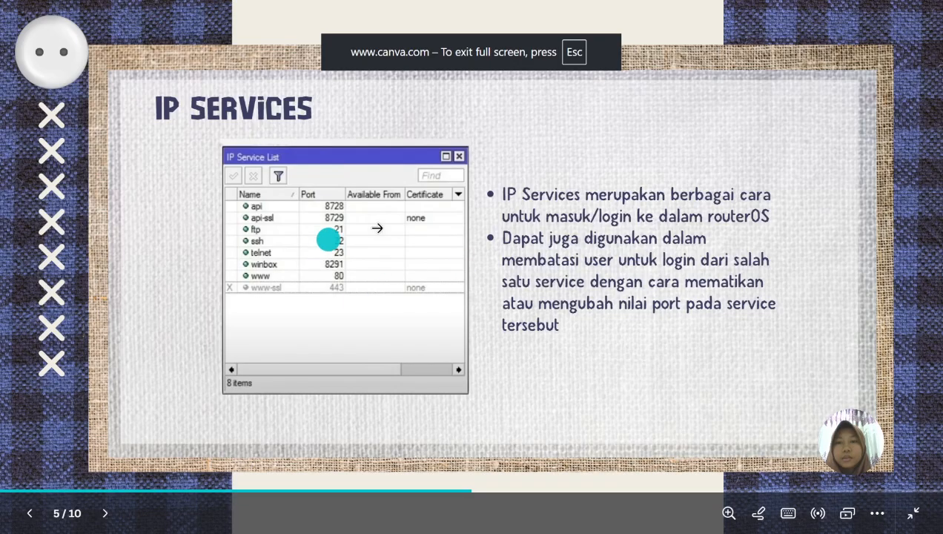
{"action": "left_click", "coordinate": [400, 233]}
{"action": "key", "text": "Left"}
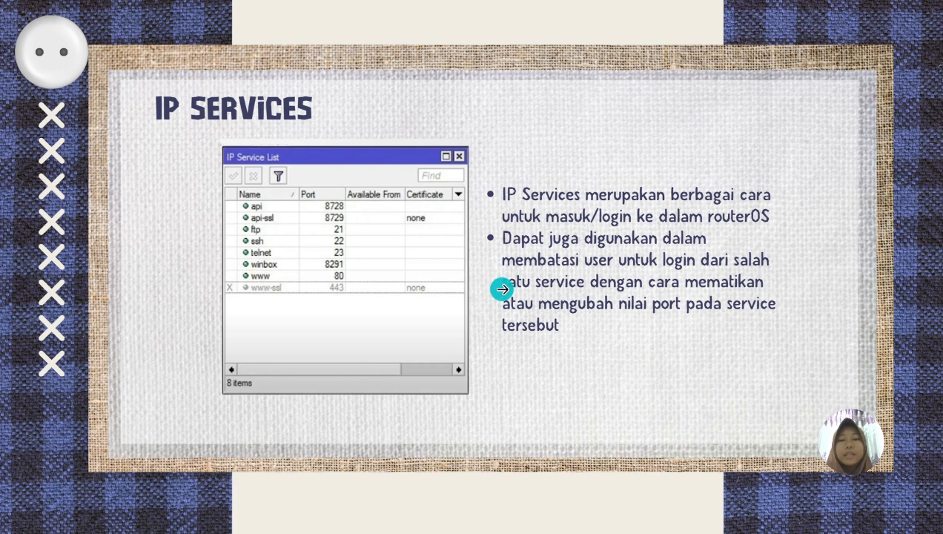
{"action": "left_click", "coordinate": [414, 299]}
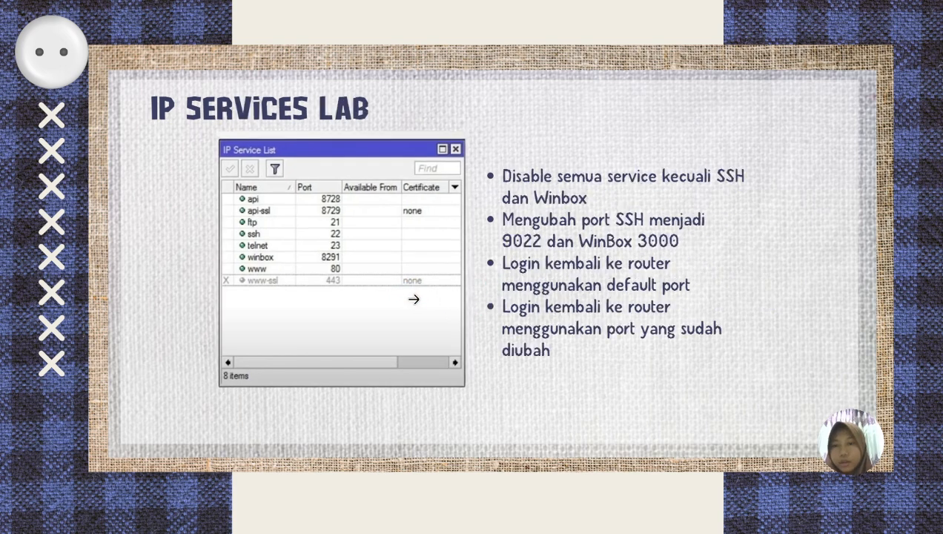
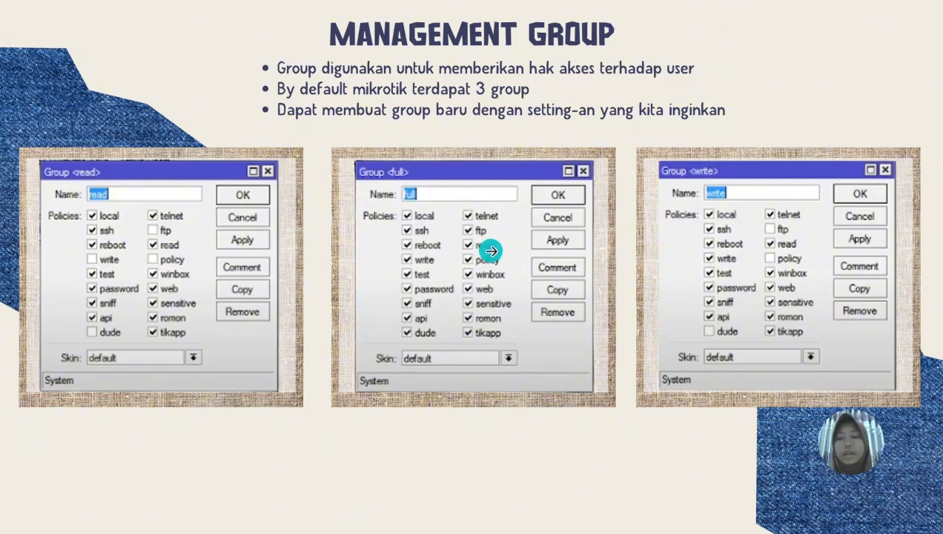
Leave the full-screen presentation, switch to WinBox and open the list of system users
{"action": "key", "text": "Escape"}
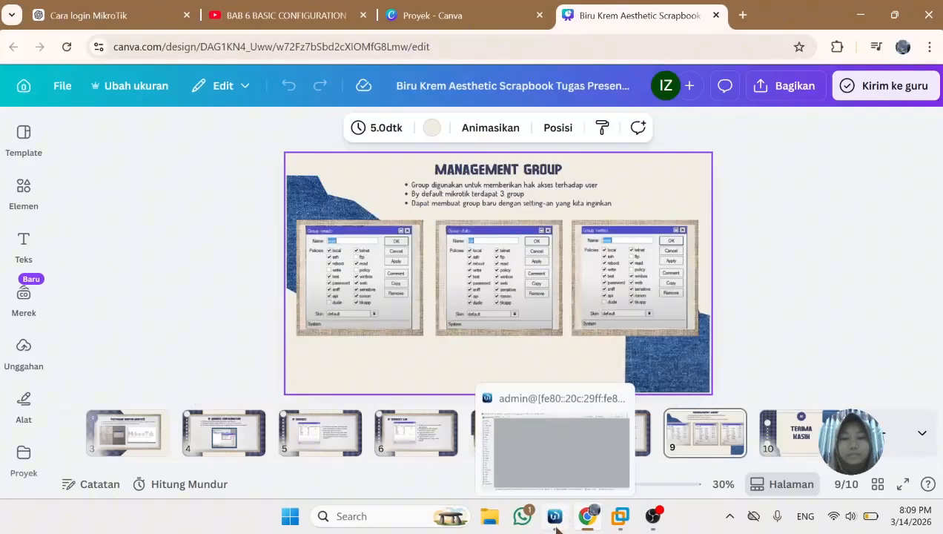
{"action": "left_click", "coordinate": [557, 528]}
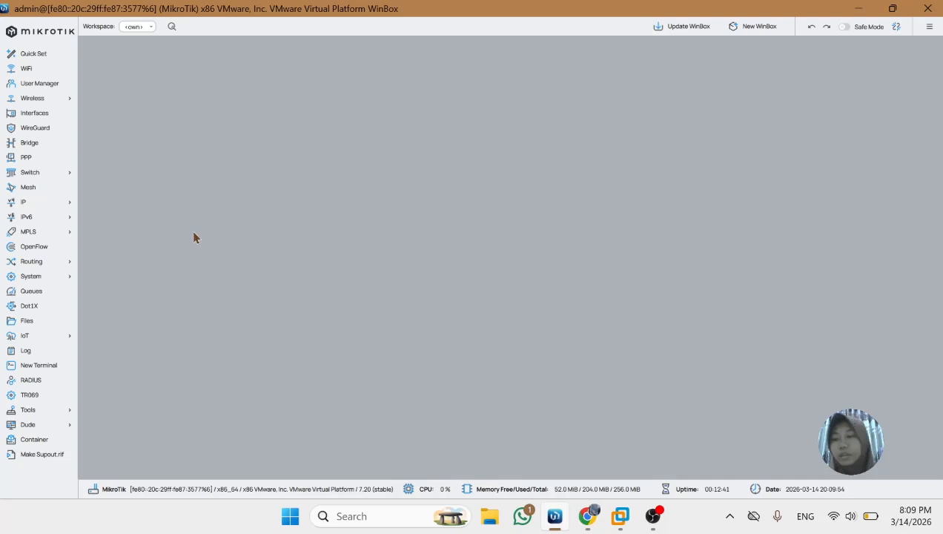
{"action": "left_click", "coordinate": [53, 276]}
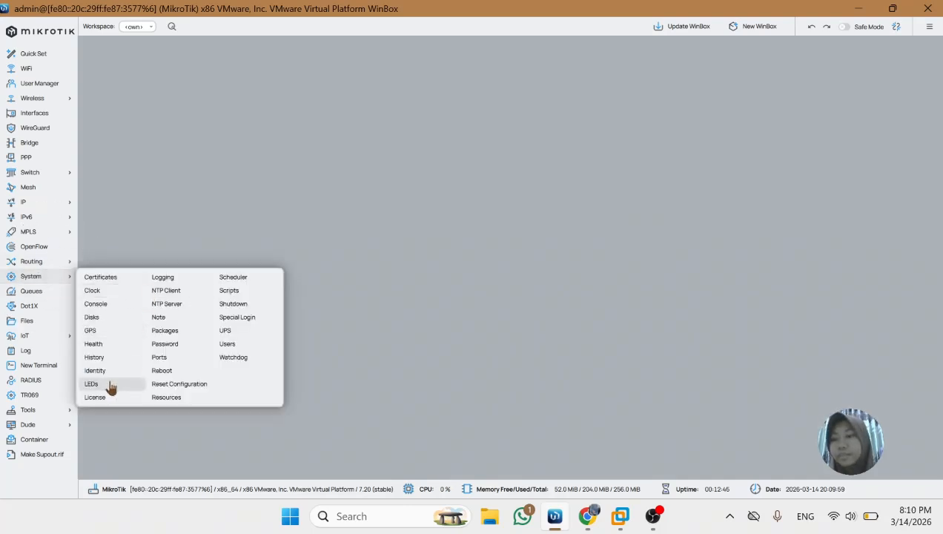
{"action": "left_click", "coordinate": [236, 348]}
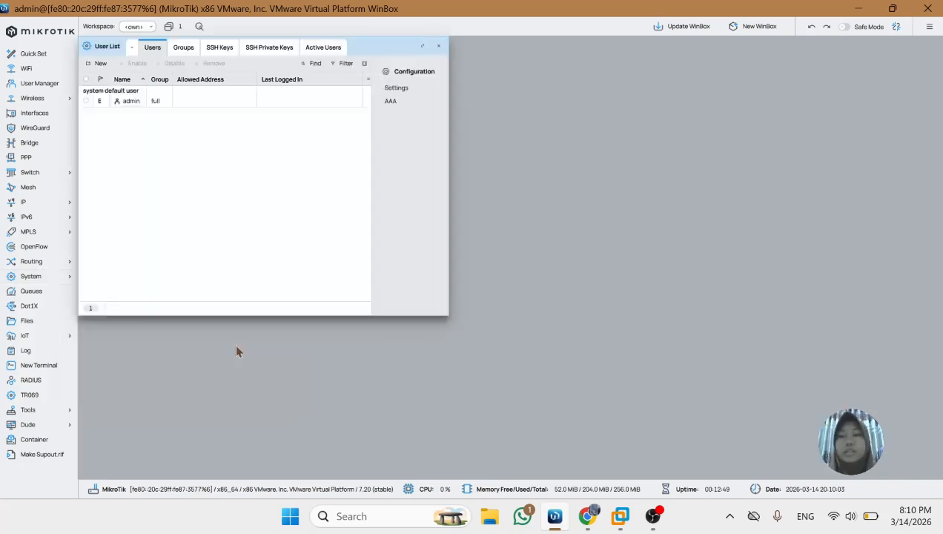
{"action": "left_click_drag", "start_coordinate": [380, 47], "coordinate": [554, 89]}
Start a new user named JWW in the full group with 0.0.0.0/0 as its allowed address
{"action": "left_click", "coordinate": [274, 111]}
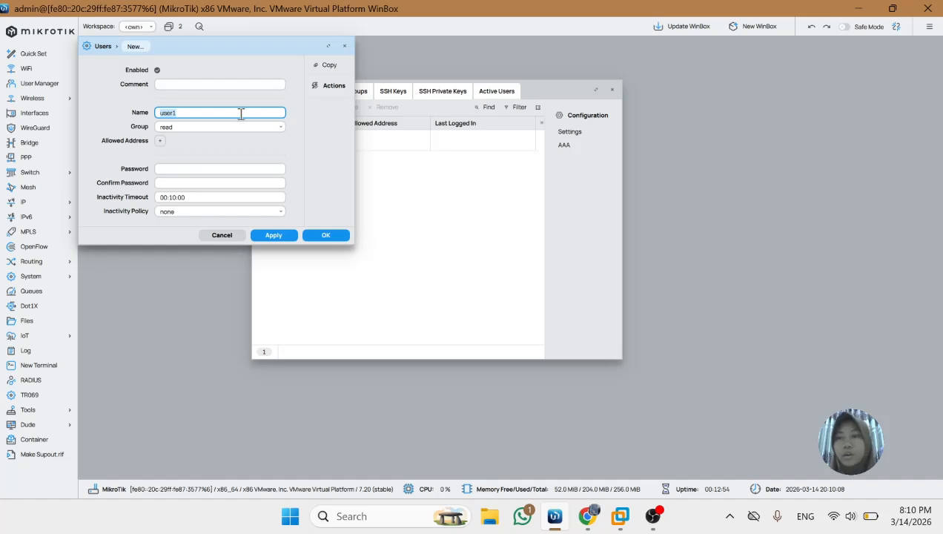
{"action": "key", "text": "BackSpace"}
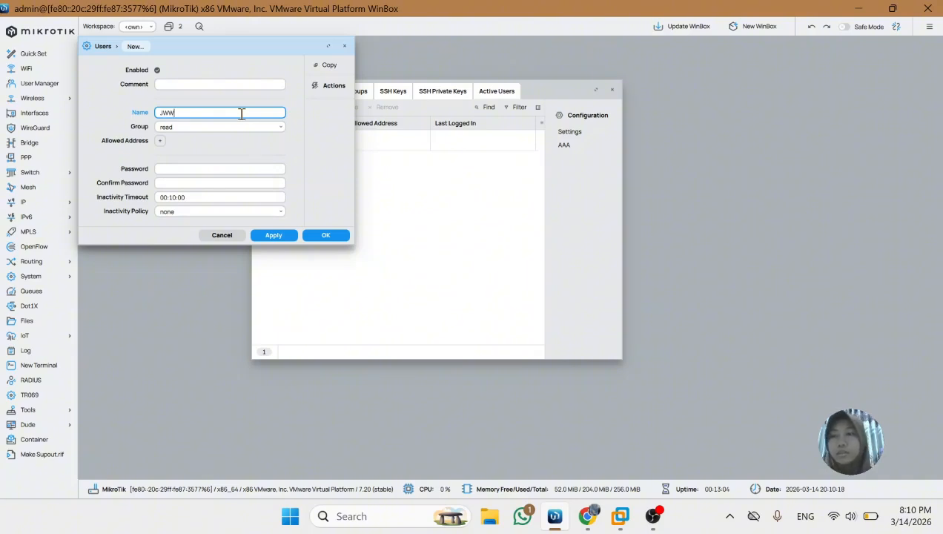
{"action": "left_click", "coordinate": [274, 128]}
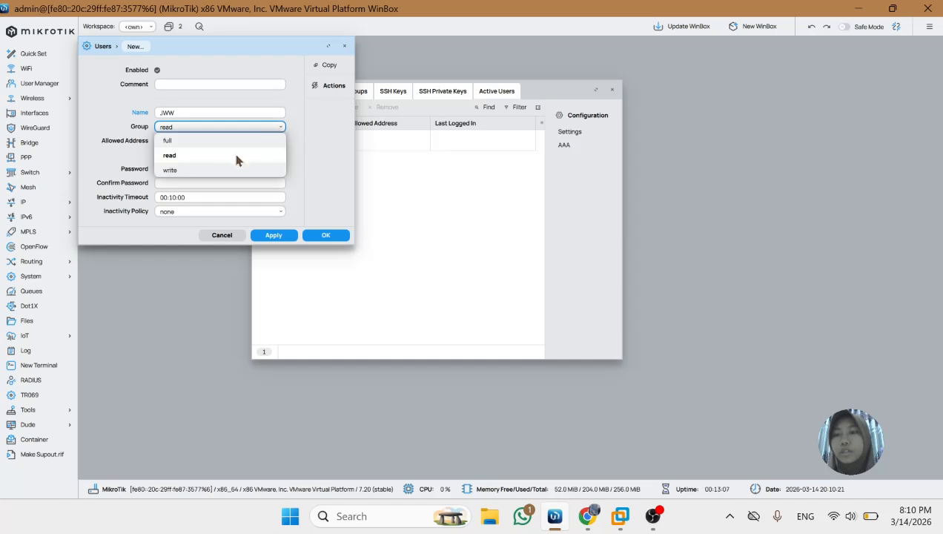
{"action": "left_click", "coordinate": [243, 140]}
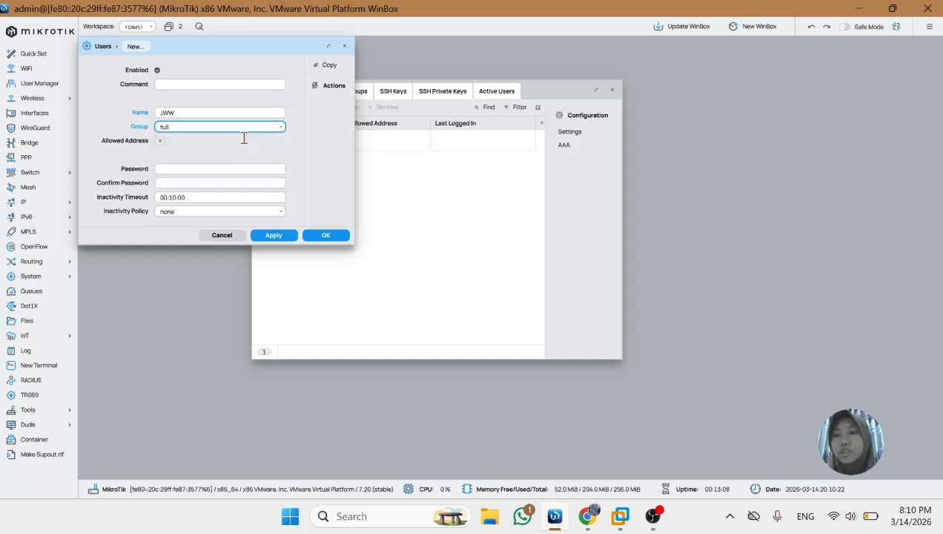
{"action": "left_click", "coordinate": [161, 141]}
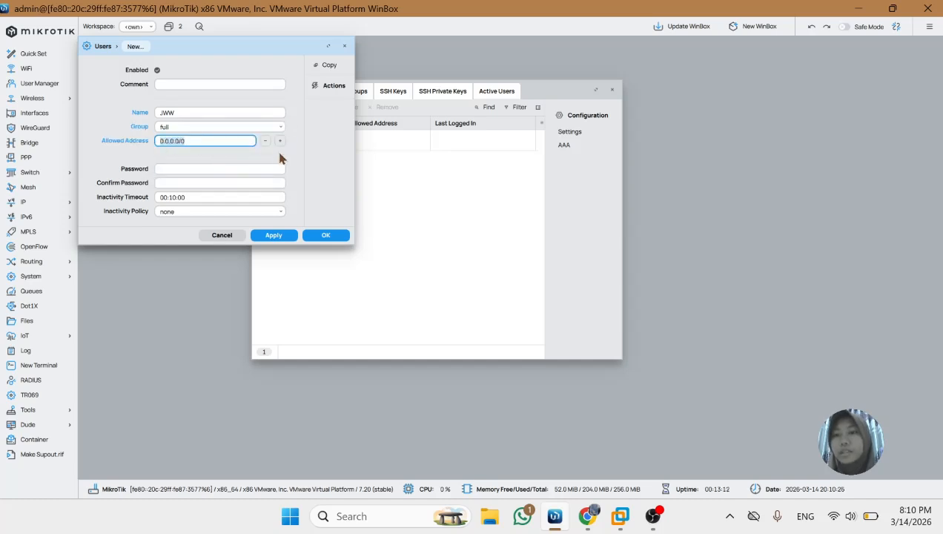
Enter and confirm the password for the new JWW user and save the account
{"action": "left_click", "coordinate": [225, 167]}
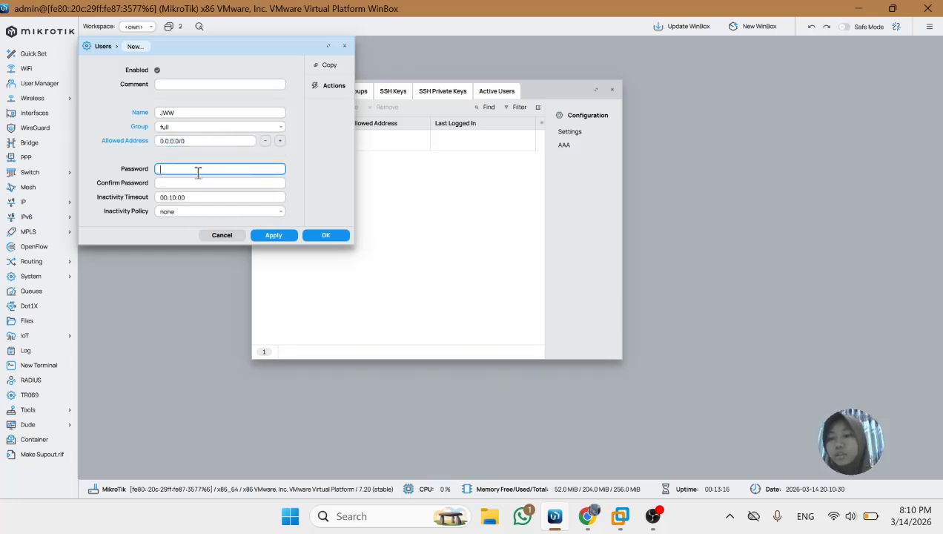
{"action": "type", "text": "••"}
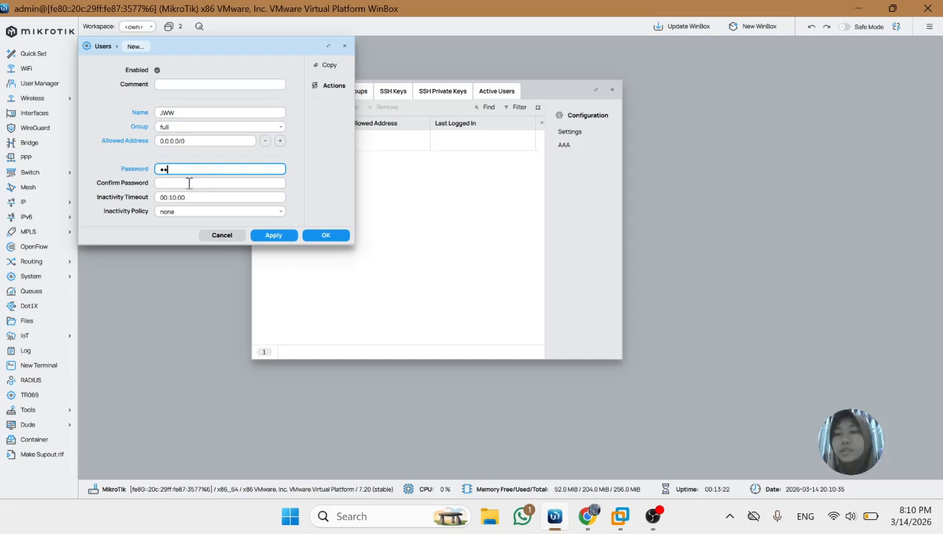
{"action": "left_click", "coordinate": [190, 182]}
{"action": "type", "text": "••"}
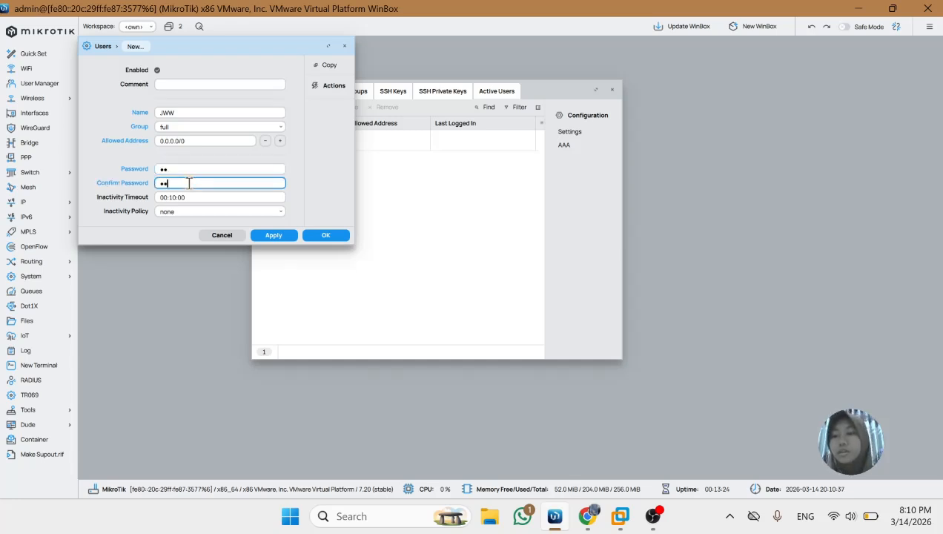
{"action": "left_click", "coordinate": [280, 236]}
{"action": "left_click", "coordinate": [345, 210]}
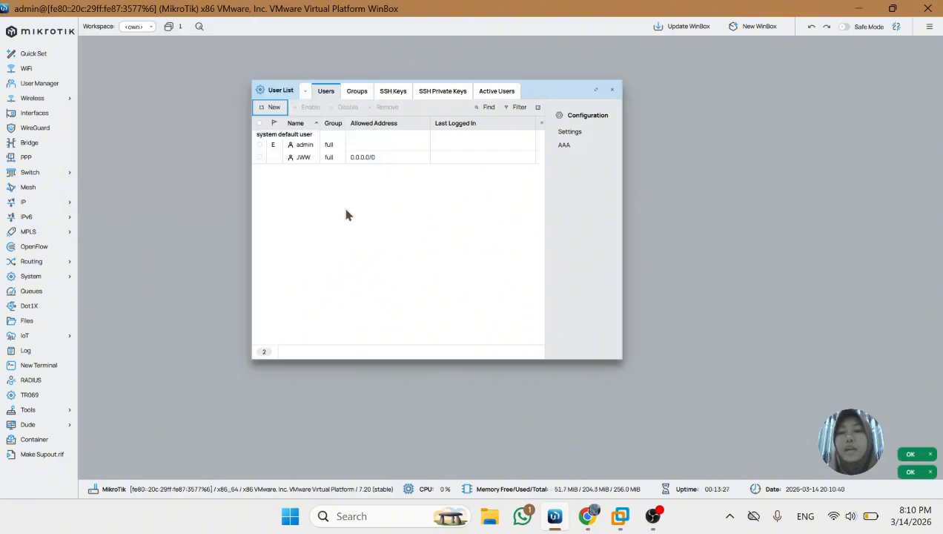
Disable the default admin user in the user list
{"action": "left_click", "coordinate": [358, 146]}
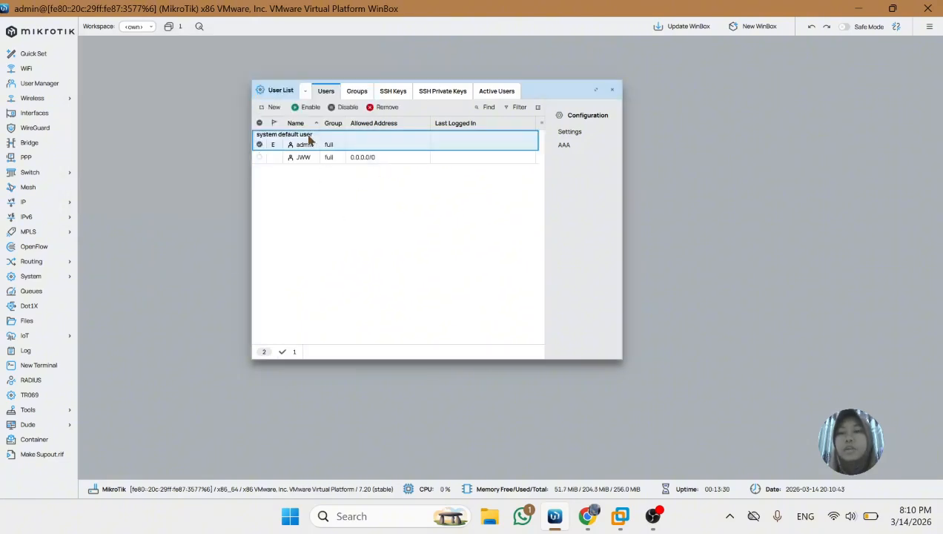
{"action": "left_click", "coordinate": [348, 108]}
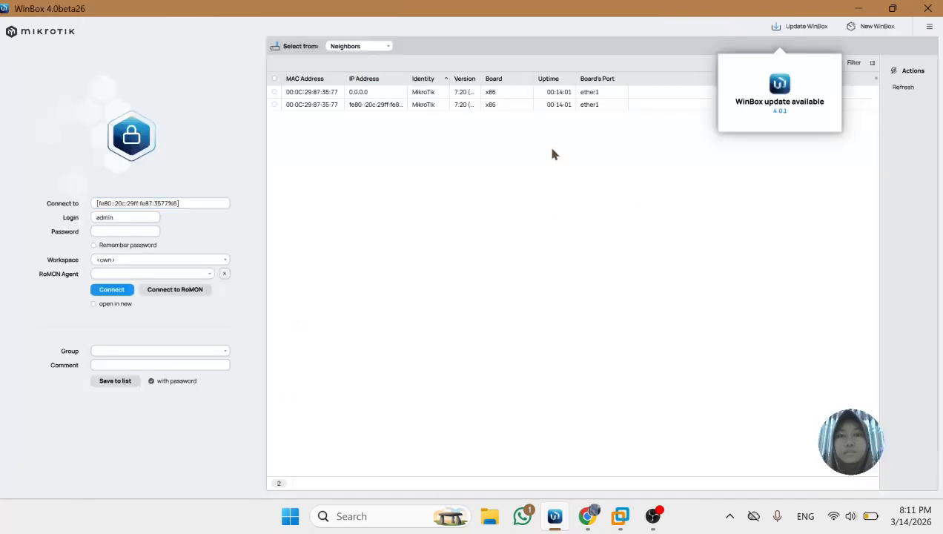
Select the router's IPv6 neighbor entry and connect with the login JWW and the account password
{"action": "left_click", "coordinate": [419, 97]}
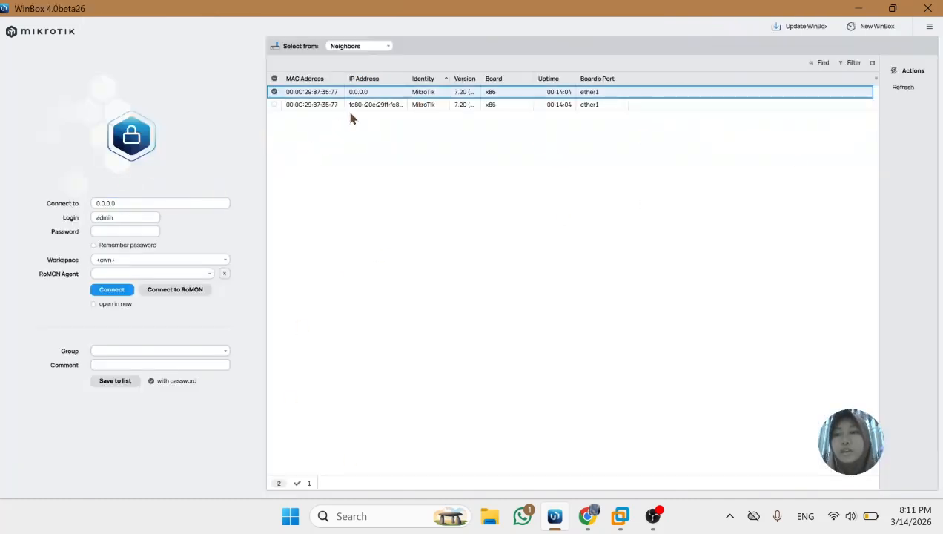
{"action": "left_click", "coordinate": [372, 104]}
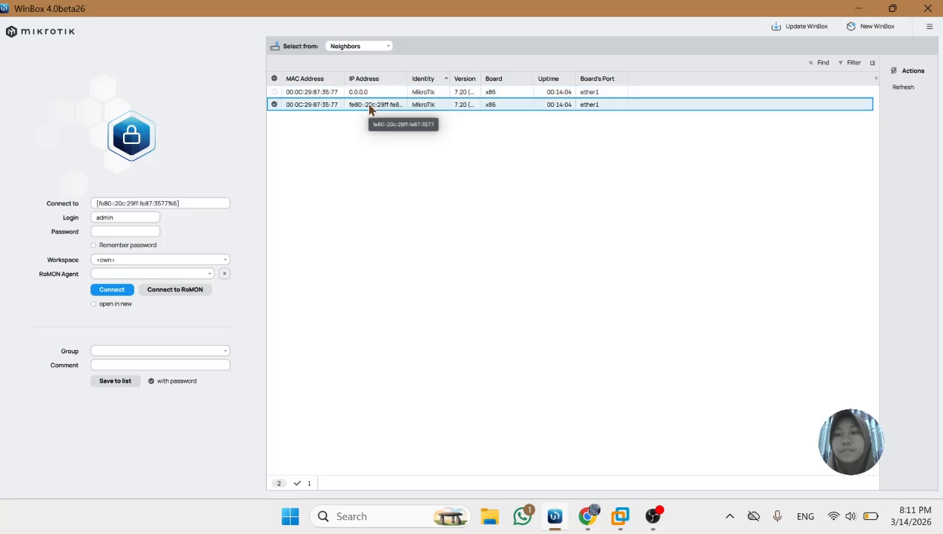
{"action": "left_click", "coordinate": [127, 219]}
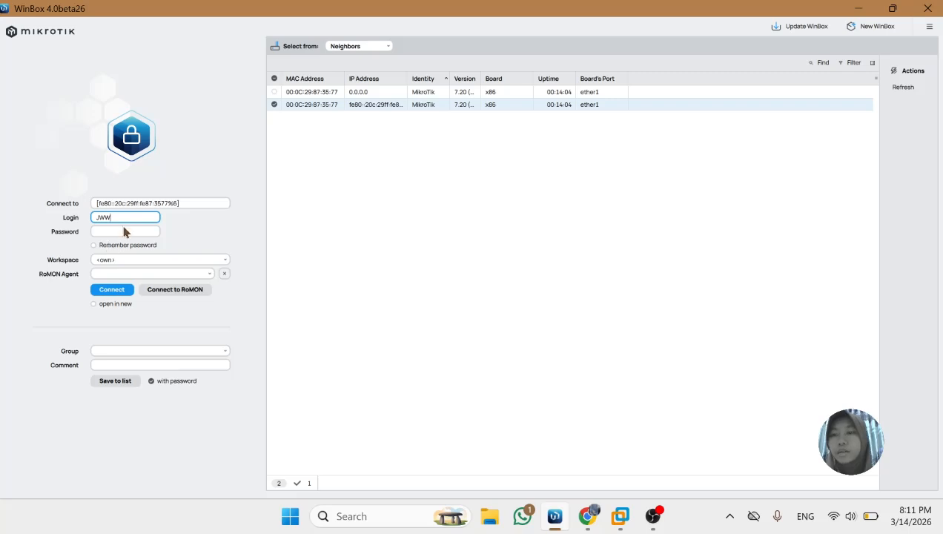
{"action": "left_click", "coordinate": [125, 231]}
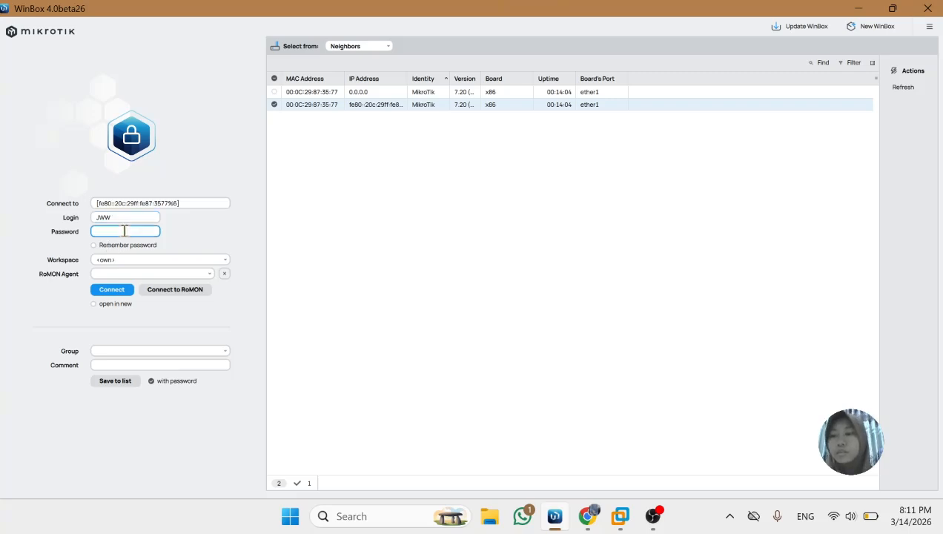
{"action": "type", "text": "123"}
{"action": "left_click", "coordinate": [116, 290]}
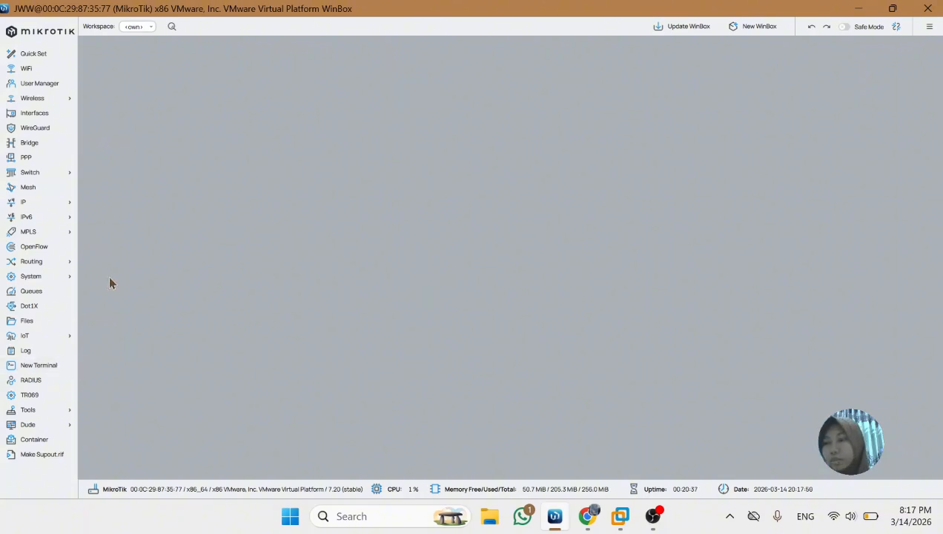
Open the system user list under the JWW session and move its window toward the middle of the workspace
{"action": "left_click", "coordinate": [46, 276]}
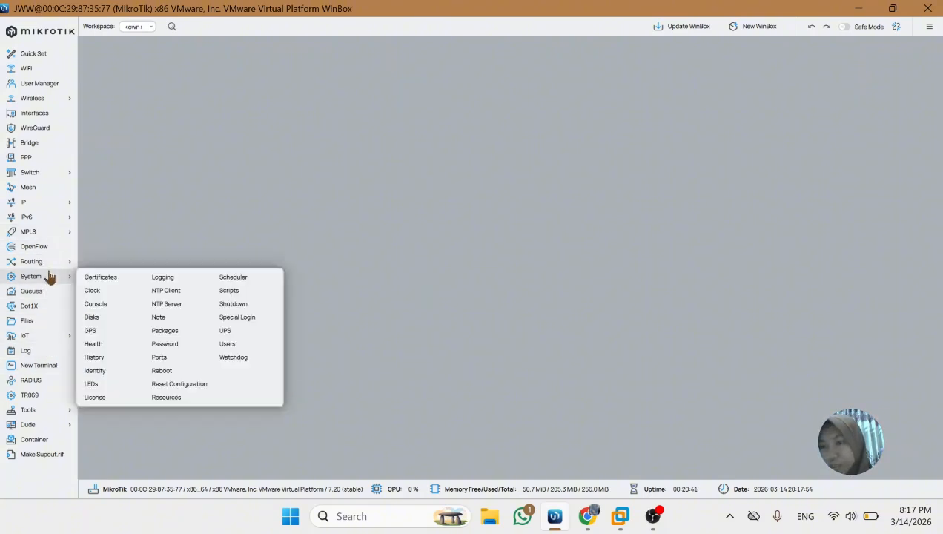
{"action": "left_click", "coordinate": [236, 345]}
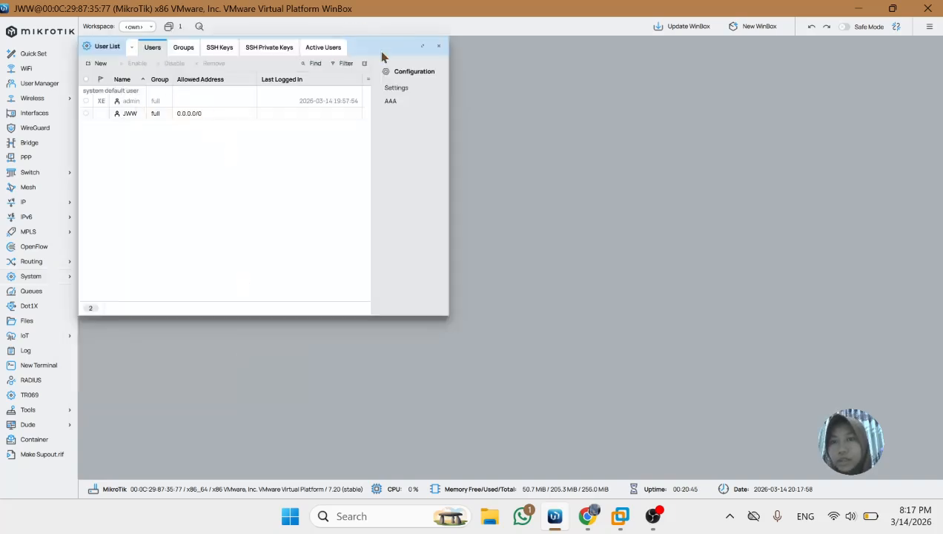
{"action": "left_click_drag", "start_coordinate": [382, 57], "coordinate": [488, 105]}
{"action": "left_click", "coordinate": [246, 164]}
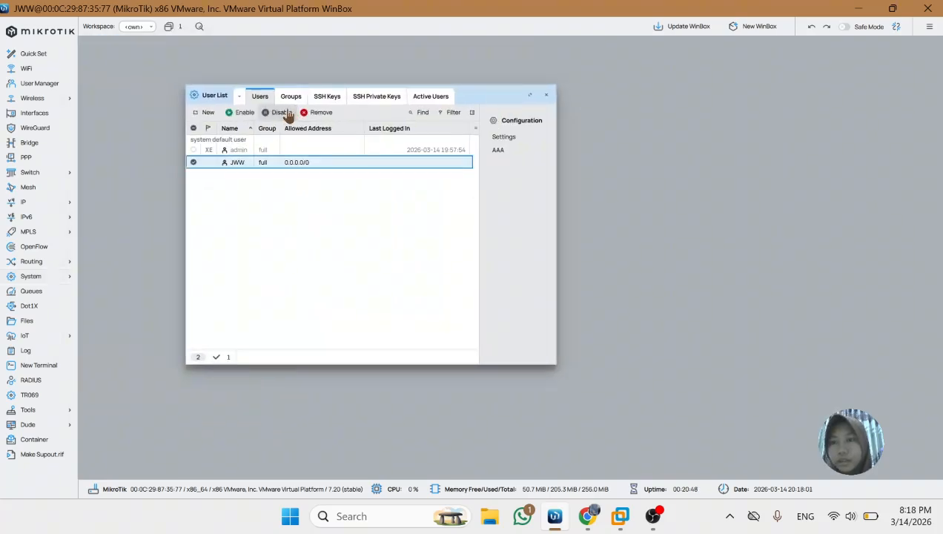
{"action": "left_click", "coordinate": [251, 214]}
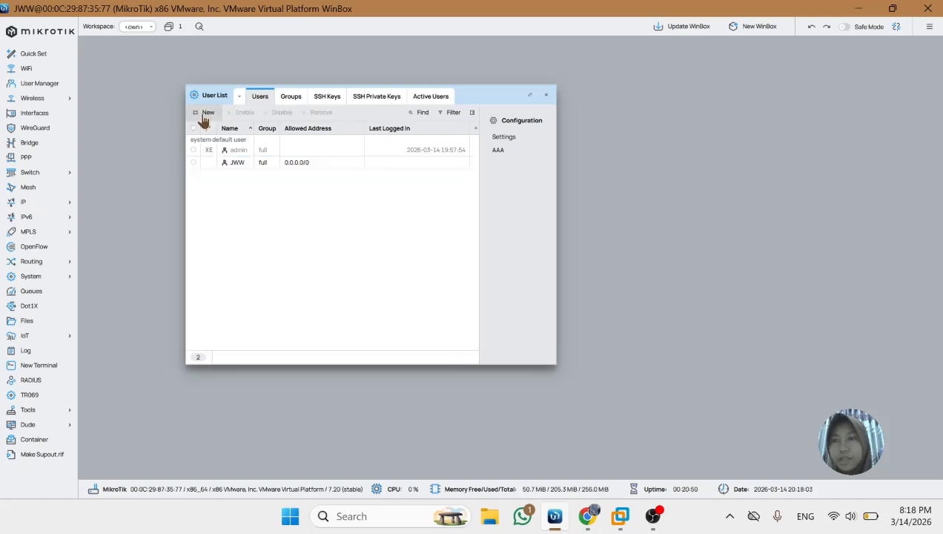
Start another new user named user2 and keep it in the read group
{"action": "left_click", "coordinate": [206, 115]}
{"action": "key", "text": "BackSpace"}
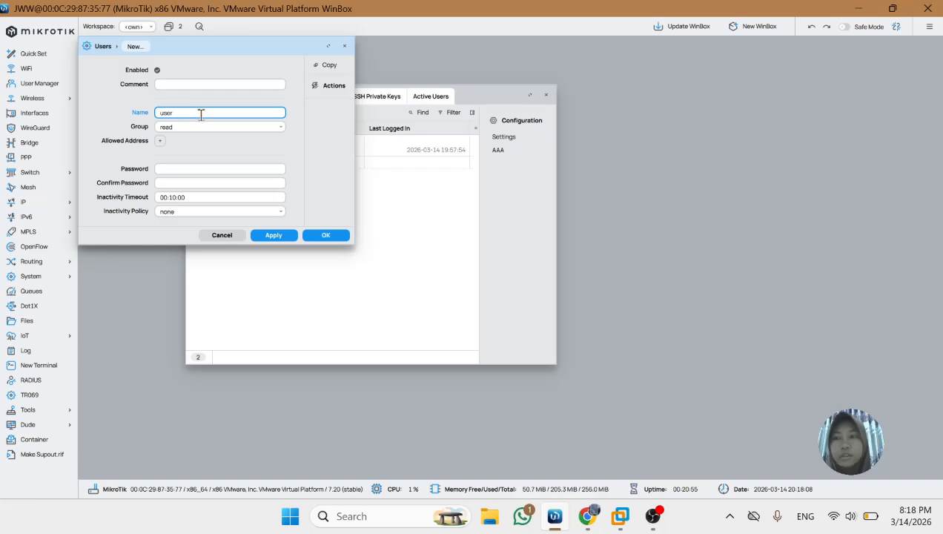
{"action": "left_click", "coordinate": [258, 128]}
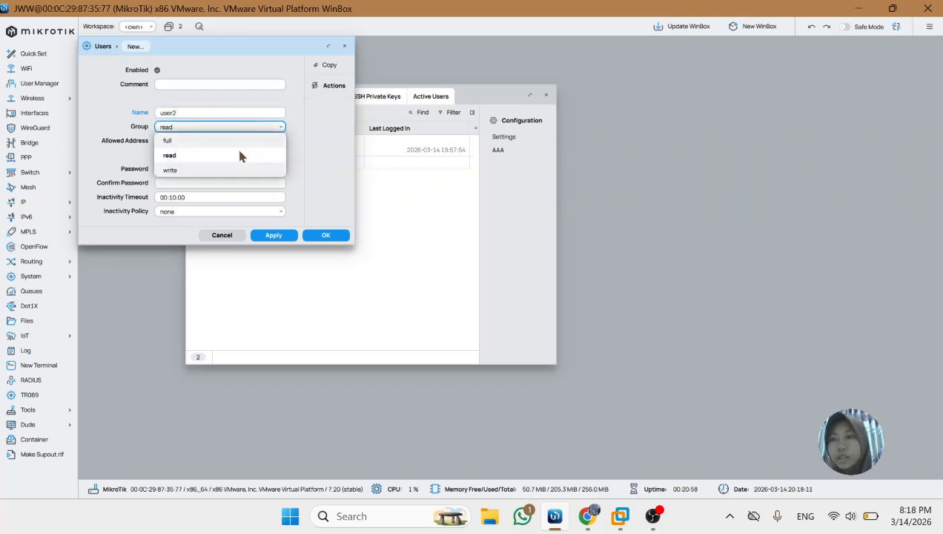
{"action": "left_click", "coordinate": [320, 161]}
Enter and confirm the password for user2 and save the account
{"action": "left_click", "coordinate": [246, 168]}
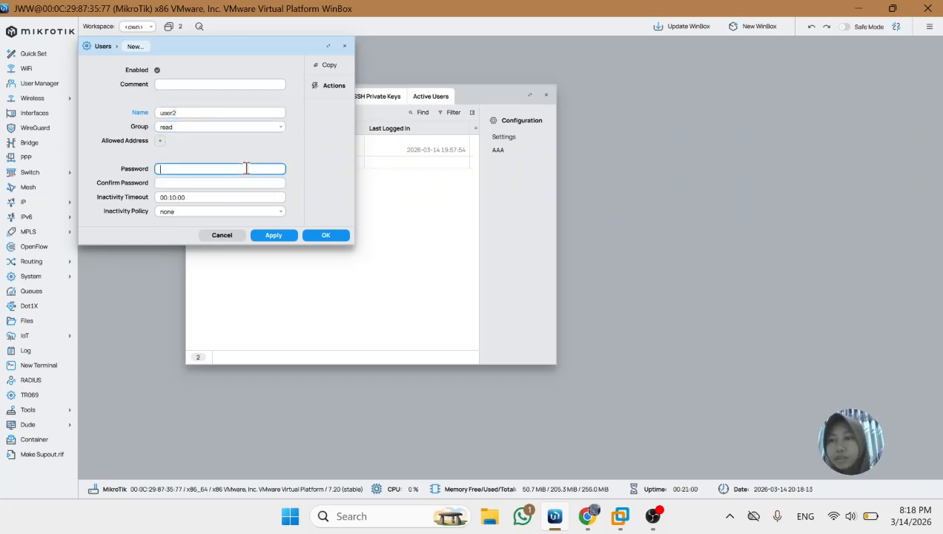
{"action": "type", "text": "1"}
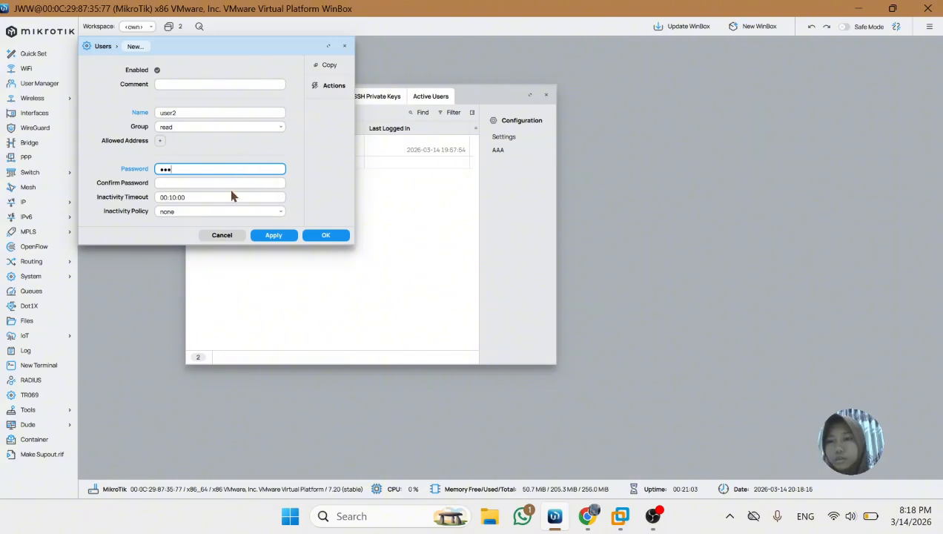
{"action": "left_click", "coordinate": [238, 183]}
{"action": "type", "text": "1"}
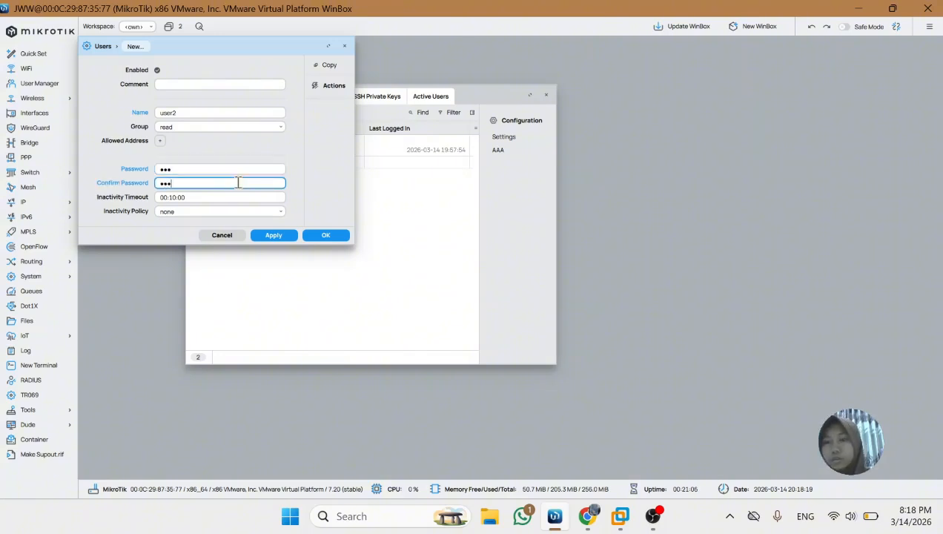
{"action": "left_click", "coordinate": [276, 234]}
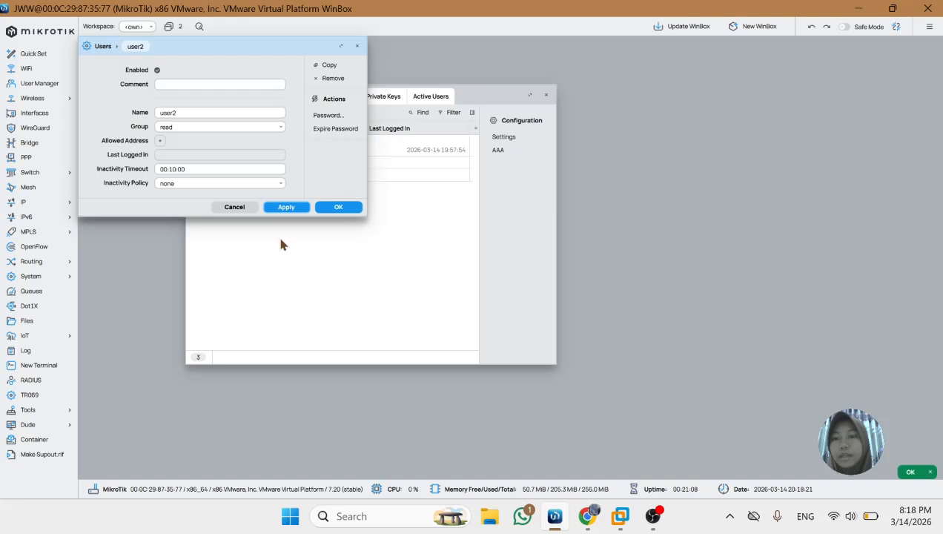
{"action": "left_click", "coordinate": [354, 211]}
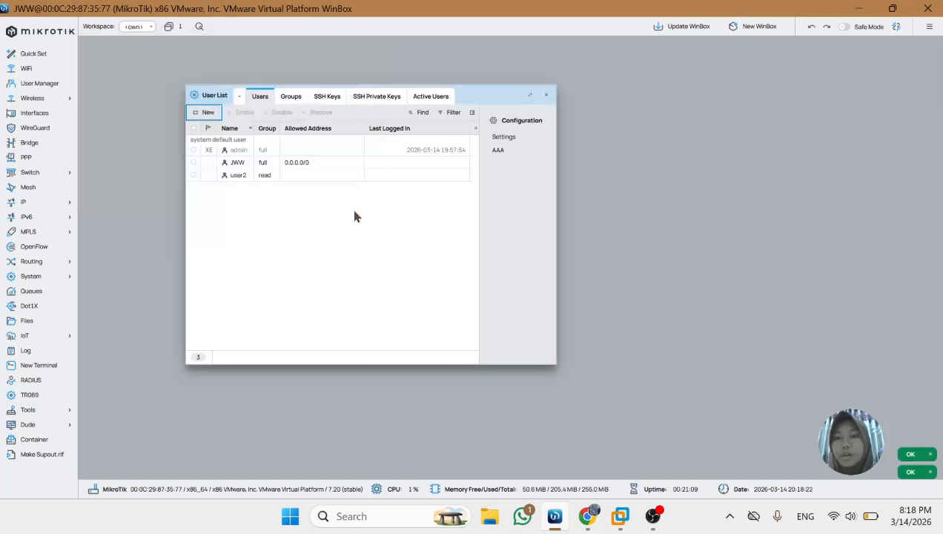
Try to disable the JWW user and enable the default admin user again
{"action": "left_click", "coordinate": [304, 166]}
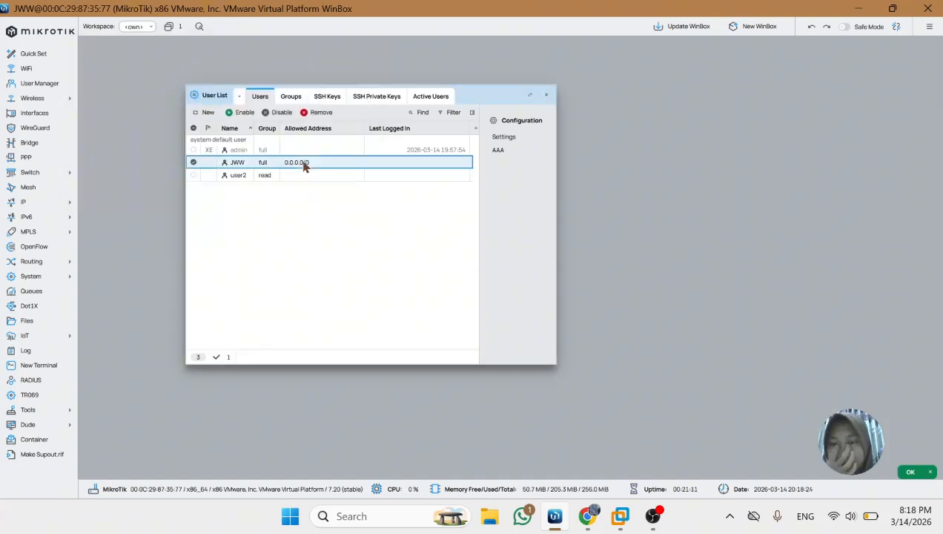
{"action": "left_click", "coordinate": [283, 114]}
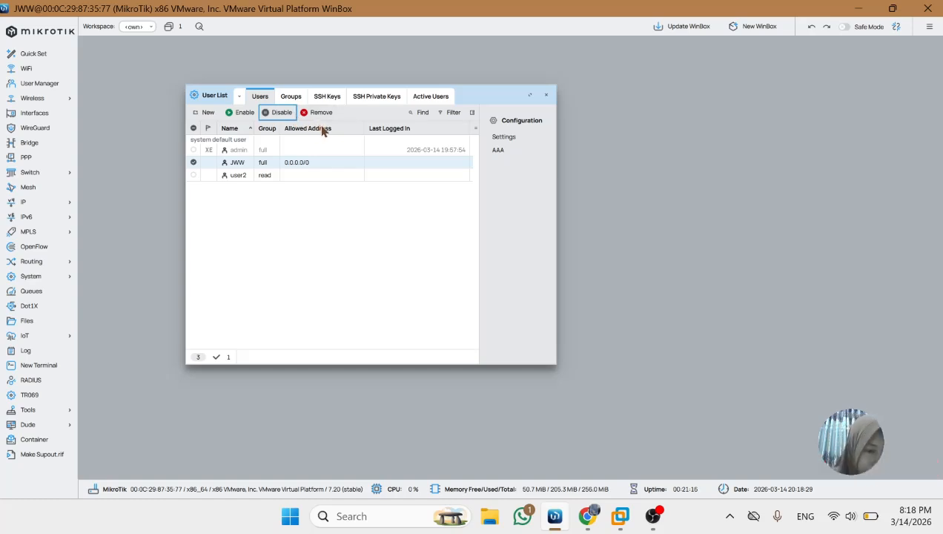
{"action": "left_click", "coordinate": [253, 151]}
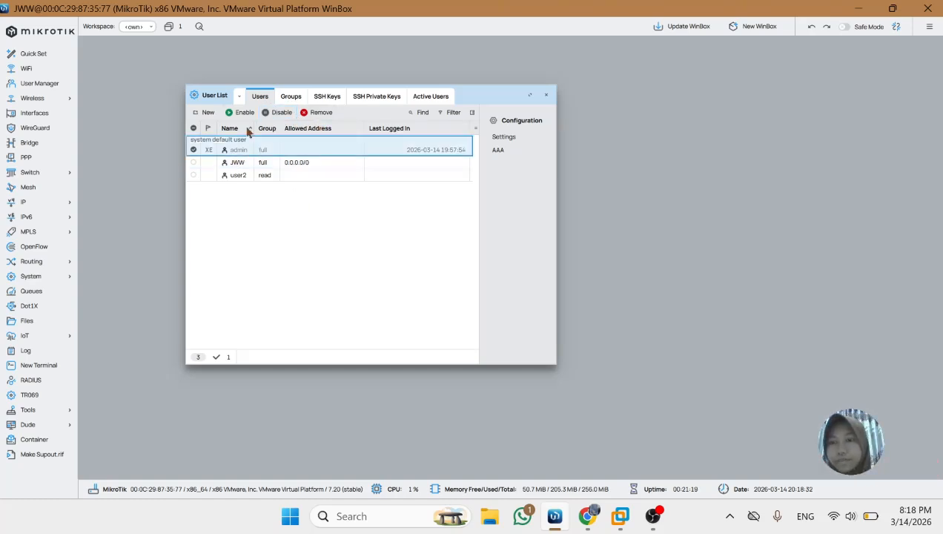
{"action": "left_click", "coordinate": [250, 113]}
Disable the JWW account in the user list
{"action": "left_click", "coordinate": [293, 167]}
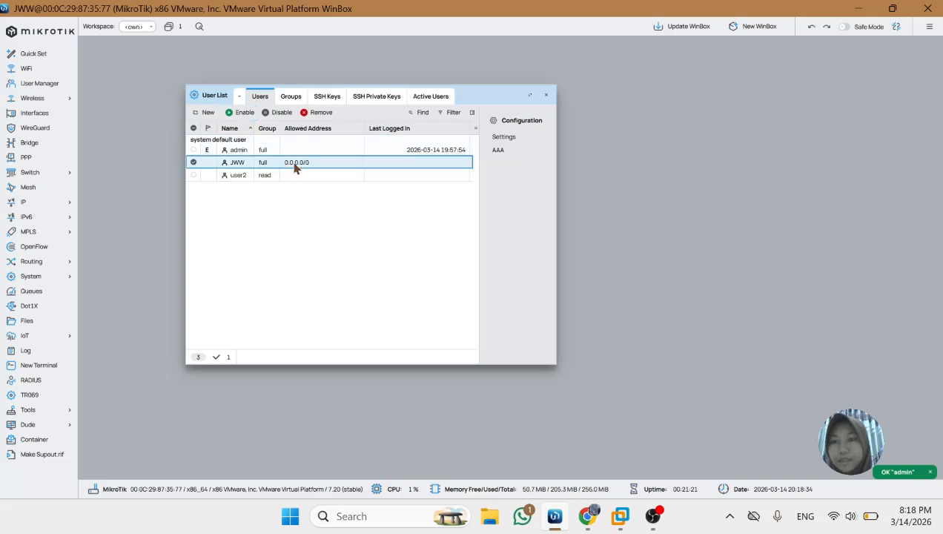
{"action": "left_click", "coordinate": [284, 115]}
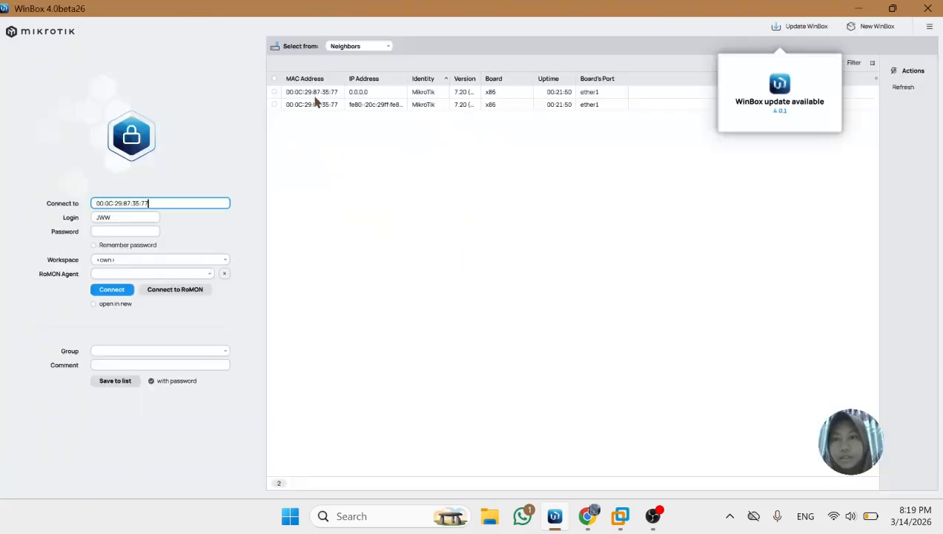
Log in to the discovered MikroTik router as user2 with the account password
{"action": "left_click", "coordinate": [306, 105]}
{"action": "left_click", "coordinate": [132, 222]}
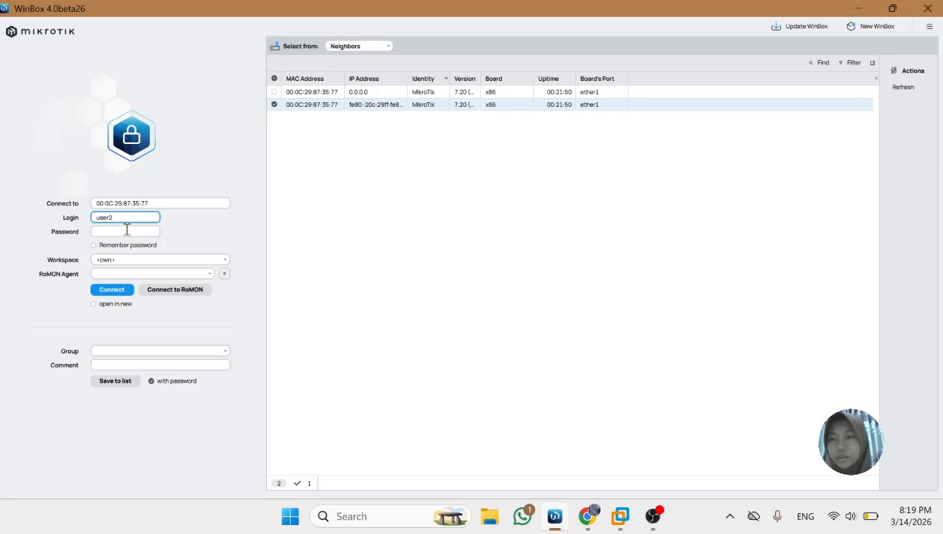
{"action": "left_click", "coordinate": [127, 230]}
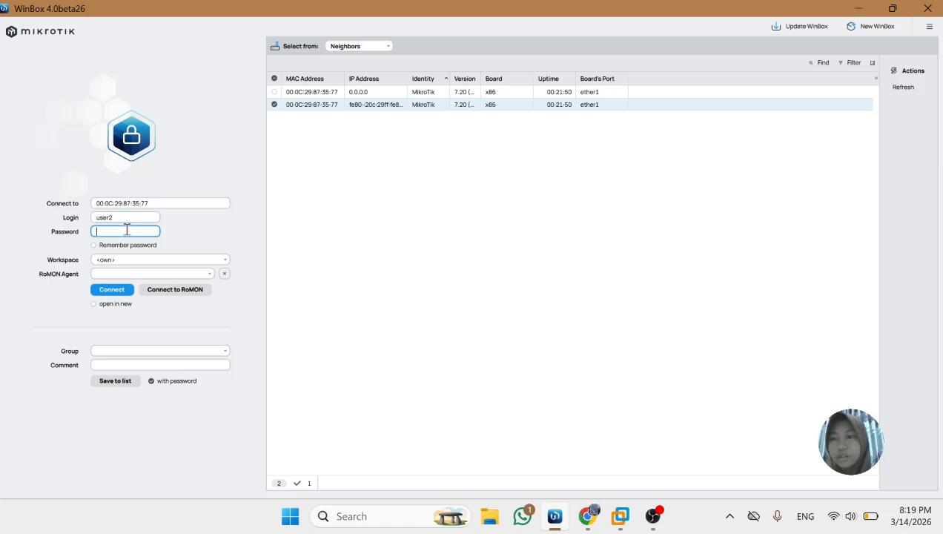
{"action": "left_click", "coordinate": [104, 292]}
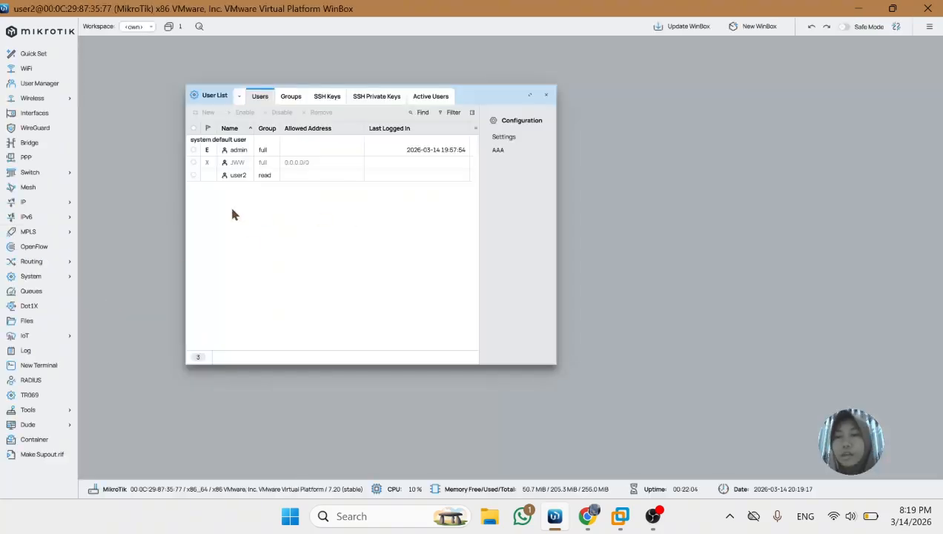
Open the IP address list under the user2 session, widen its window and move it toward the middle of the workspace
{"action": "left_click", "coordinate": [46, 208]}
{"action": "left_click", "coordinate": [107, 221]}
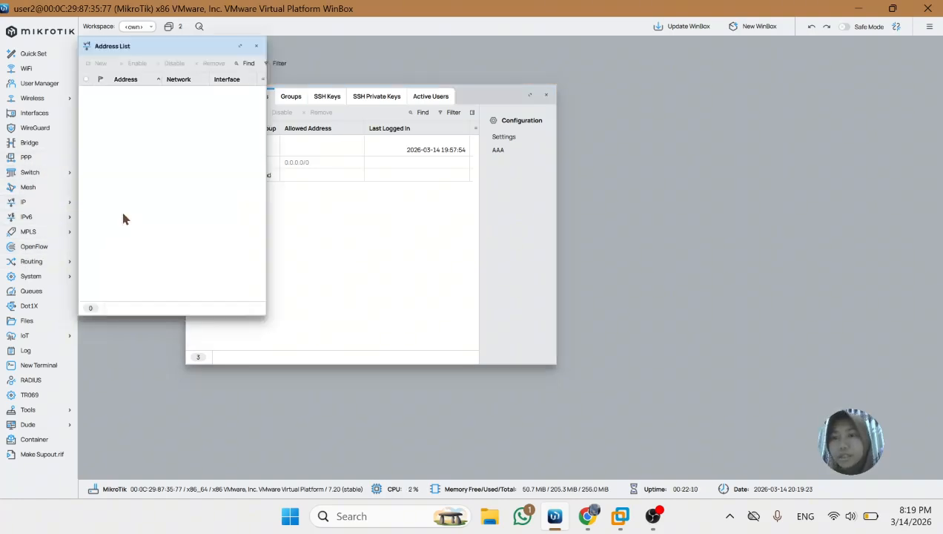
{"action": "left_click_drag", "start_coordinate": [267, 192], "coordinate": [453, 183]}
{"action": "left_click_drag", "start_coordinate": [320, 49], "coordinate": [326, 183]}
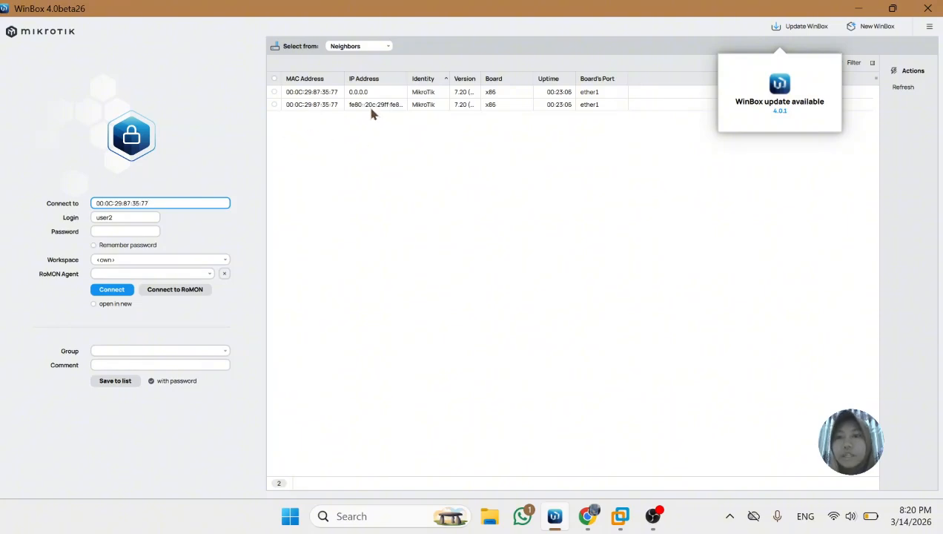
Log back in to the router as admin with no password and disable the user2 account
{"action": "left_click", "coordinate": [128, 217]}
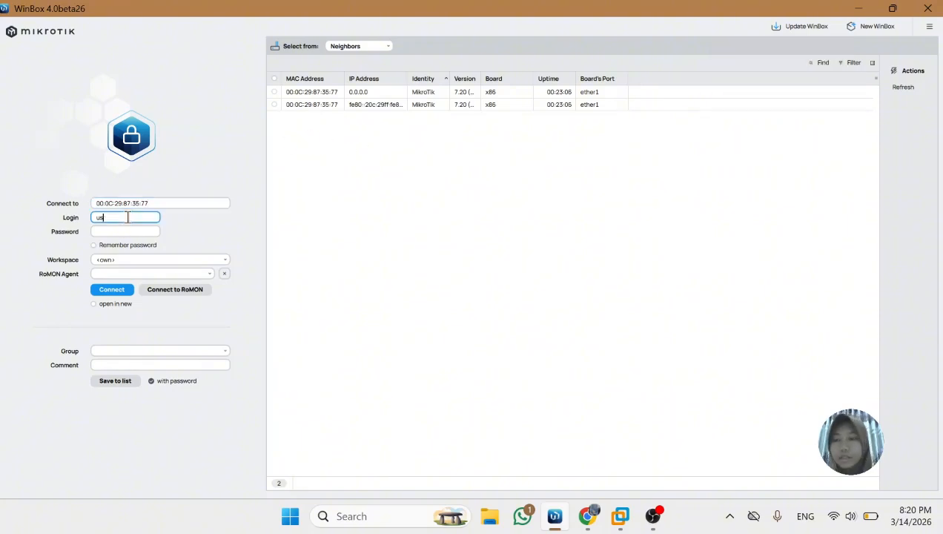
{"action": "left_click", "coordinate": [111, 290]}
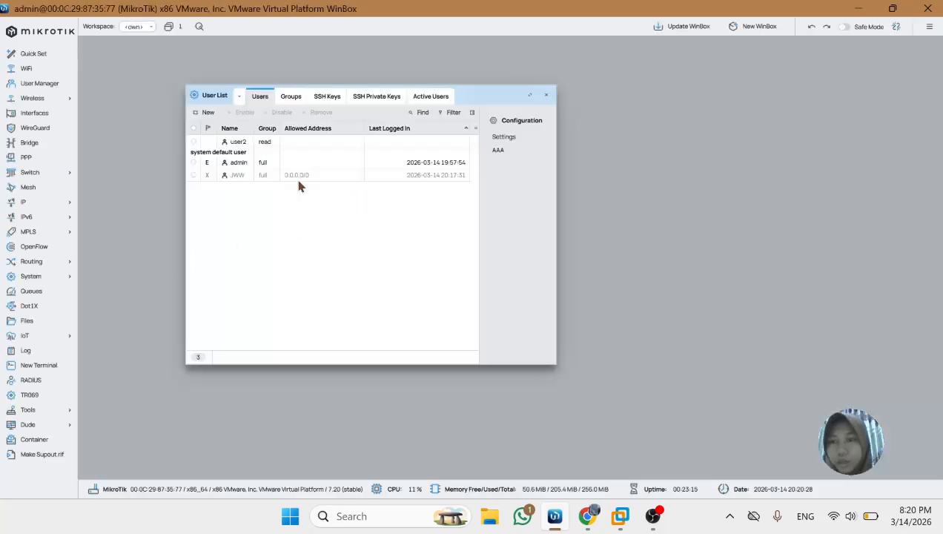
{"action": "left_click", "coordinate": [313, 143]}
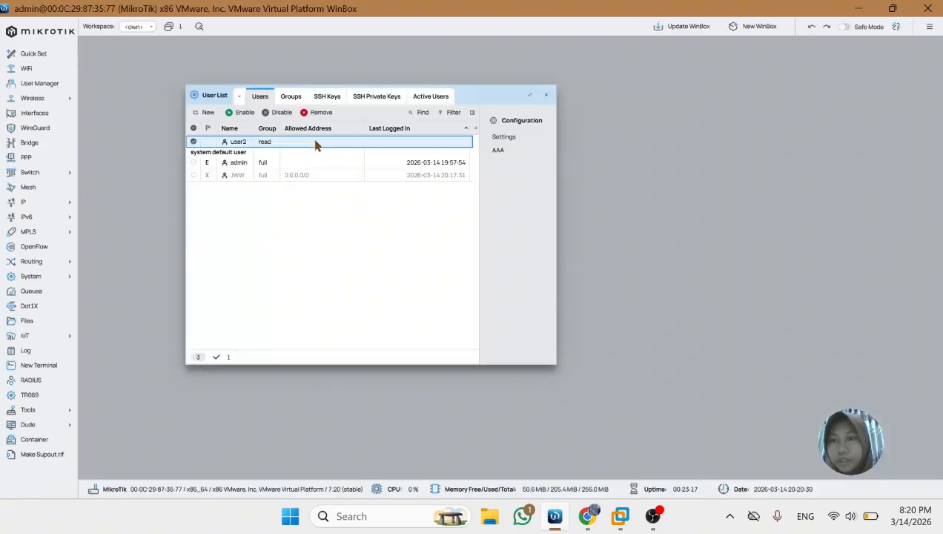
{"action": "left_click", "coordinate": [276, 112]}
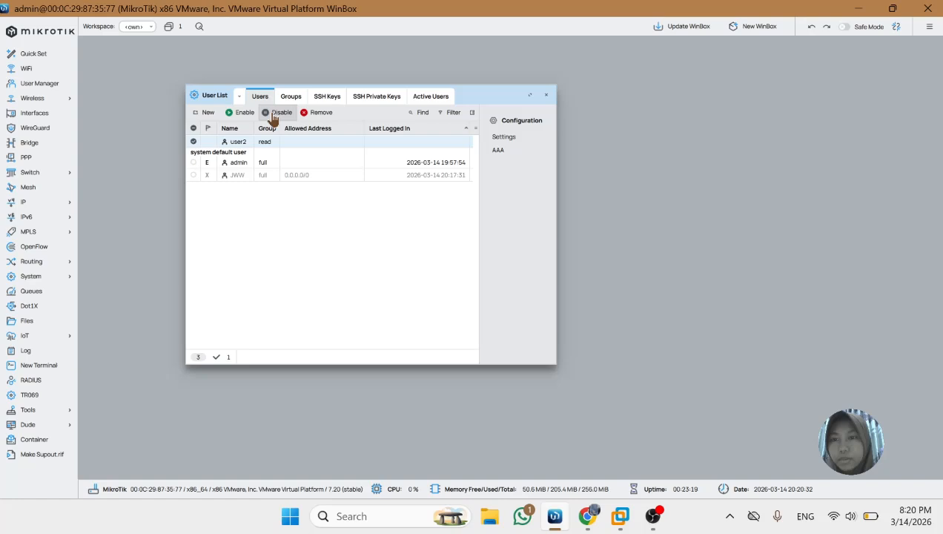
Start a new user named user3 in the write group with allowed address 0.0.0.0/0
{"action": "left_click", "coordinate": [205, 112]}
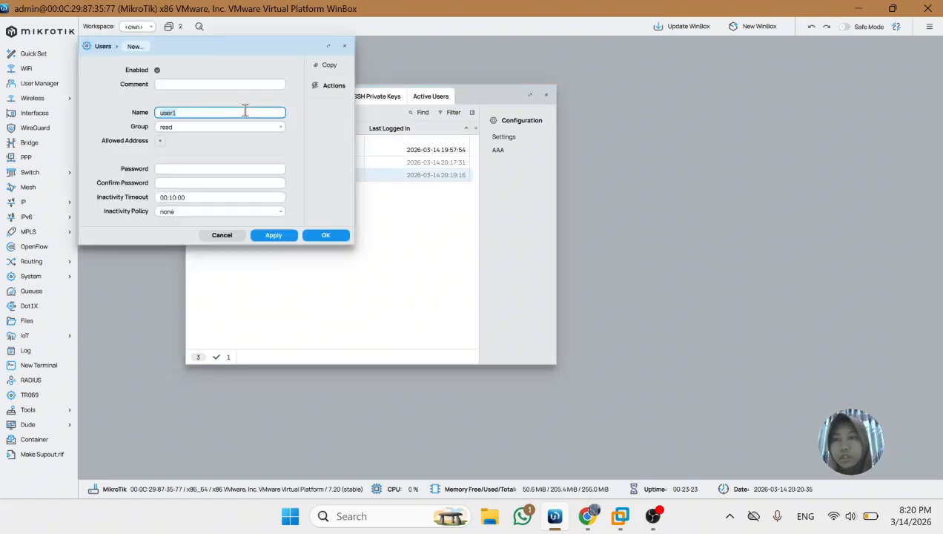
{"action": "key", "text": "BackSpace"}
{"action": "type", "text": "3"}
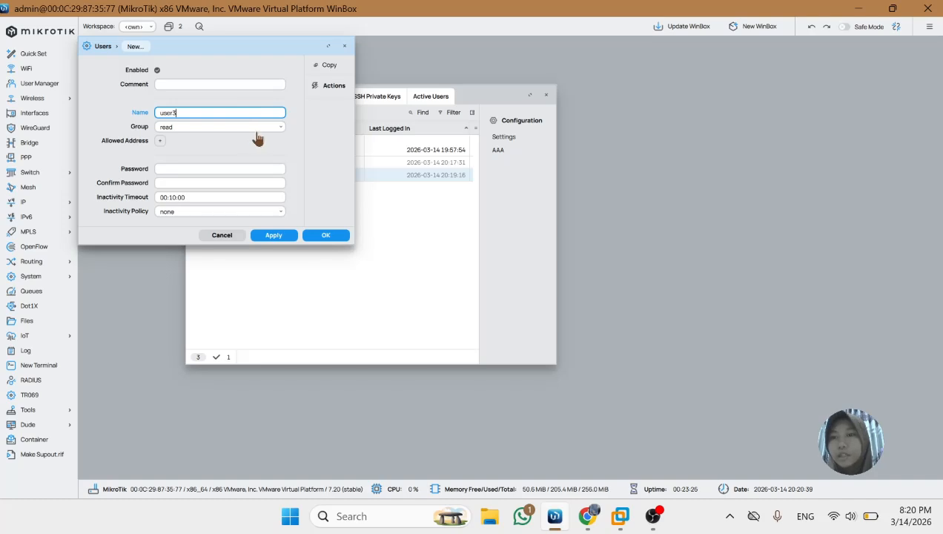
{"action": "left_click", "coordinate": [267, 127]}
{"action": "left_click", "coordinate": [167, 170]}
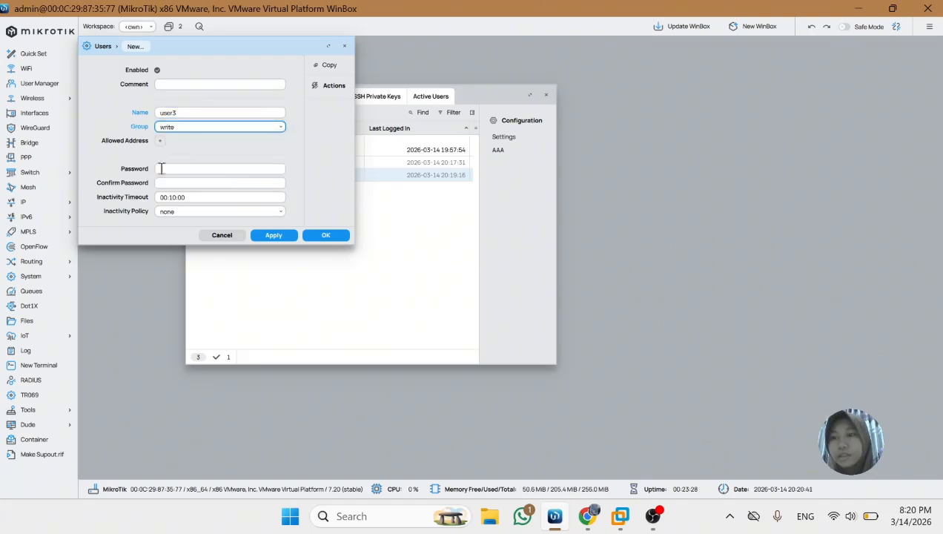
{"action": "left_click", "coordinate": [165, 143]}
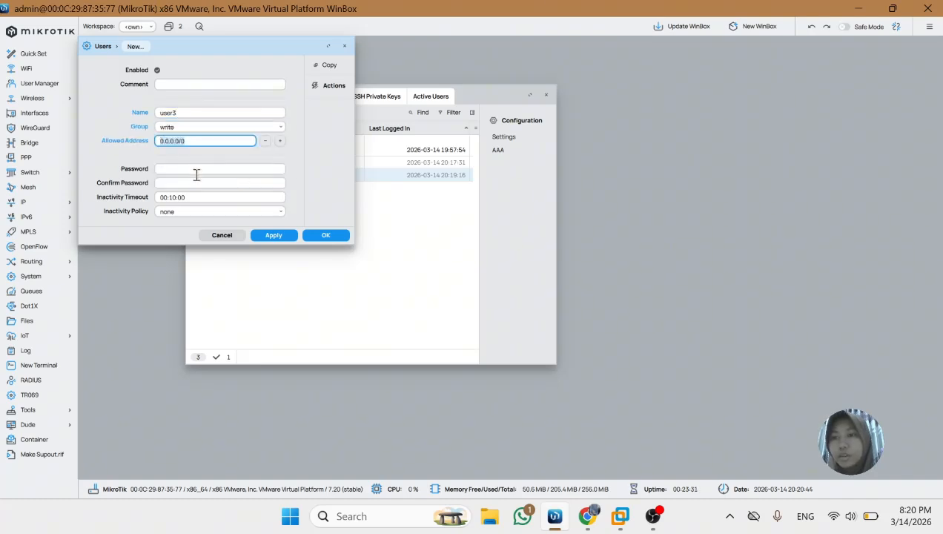
Enter and confirm the password for user3 and save the account
{"action": "left_click", "coordinate": [197, 173]}
{"action": "type", "text": "1234"}
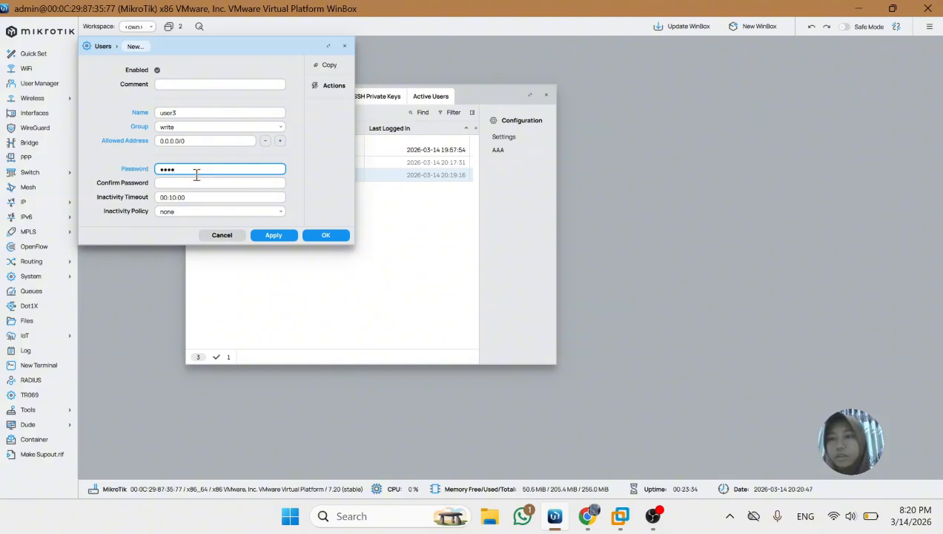
{"action": "left_click", "coordinate": [191, 183]}
{"action": "type", "text": "123"}
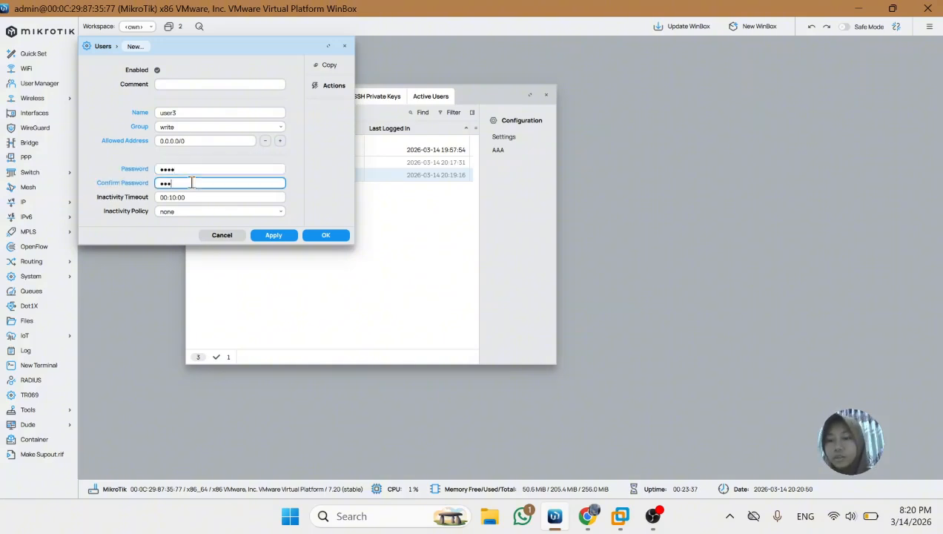
{"action": "left_click", "coordinate": [271, 236]}
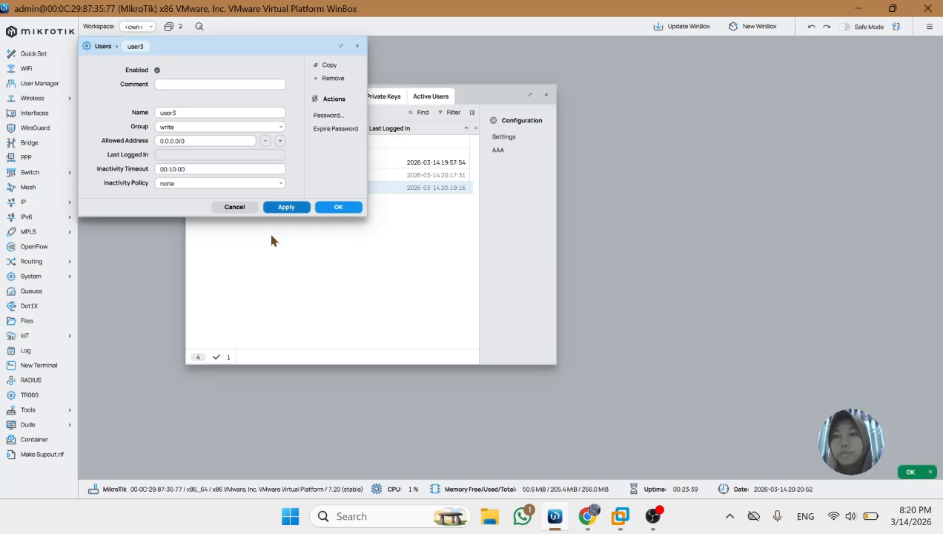
{"action": "left_click", "coordinate": [339, 210]}
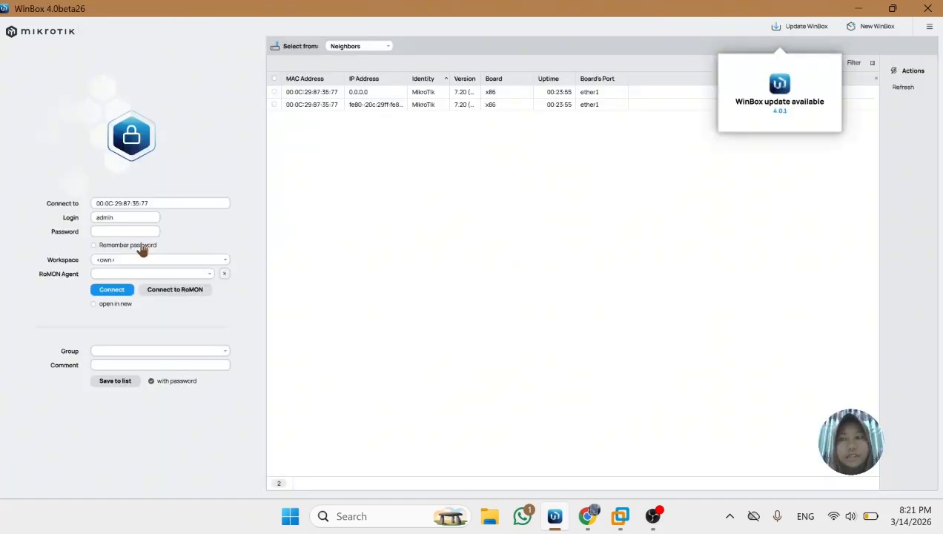
Log in to the router as user3 with the account password
{"action": "left_click", "coordinate": [122, 219]}
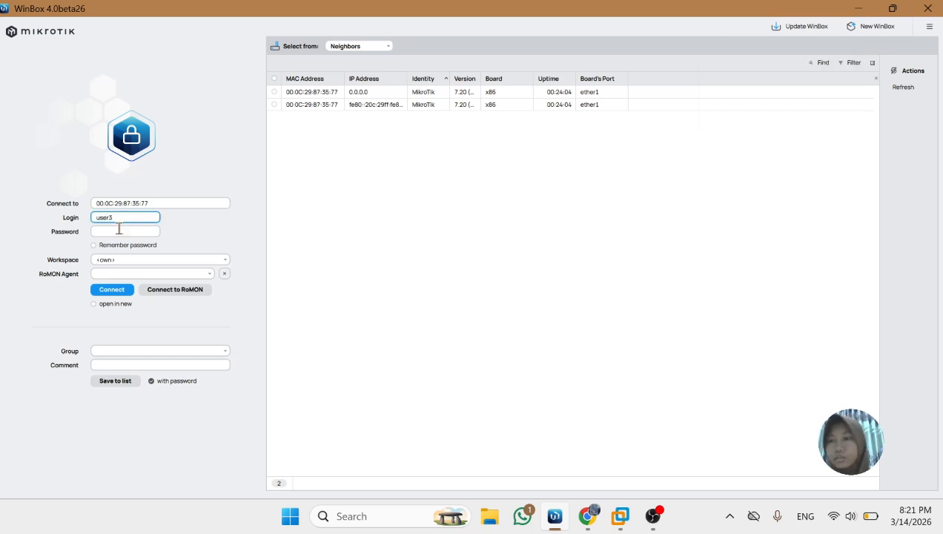
{"action": "left_click", "coordinate": [116, 231]}
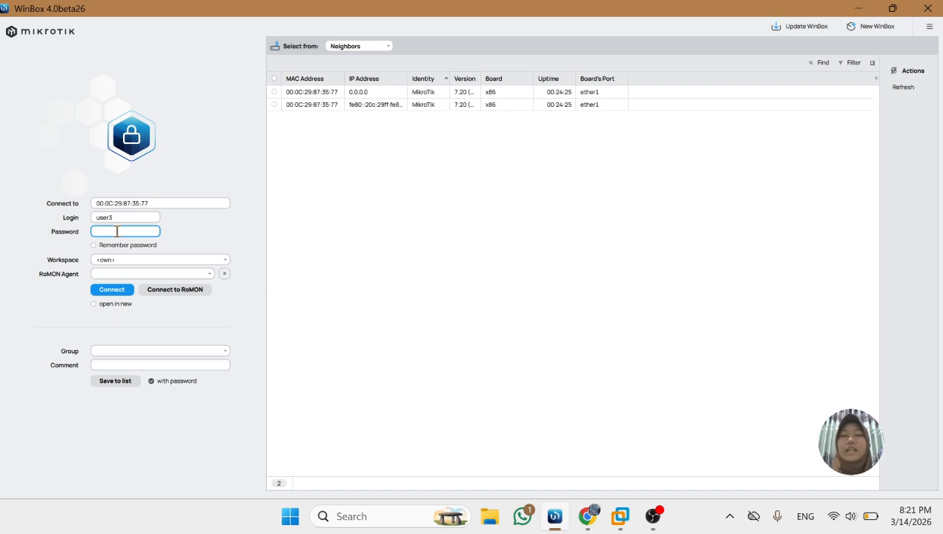
{"action": "left_click", "coordinate": [118, 290]}
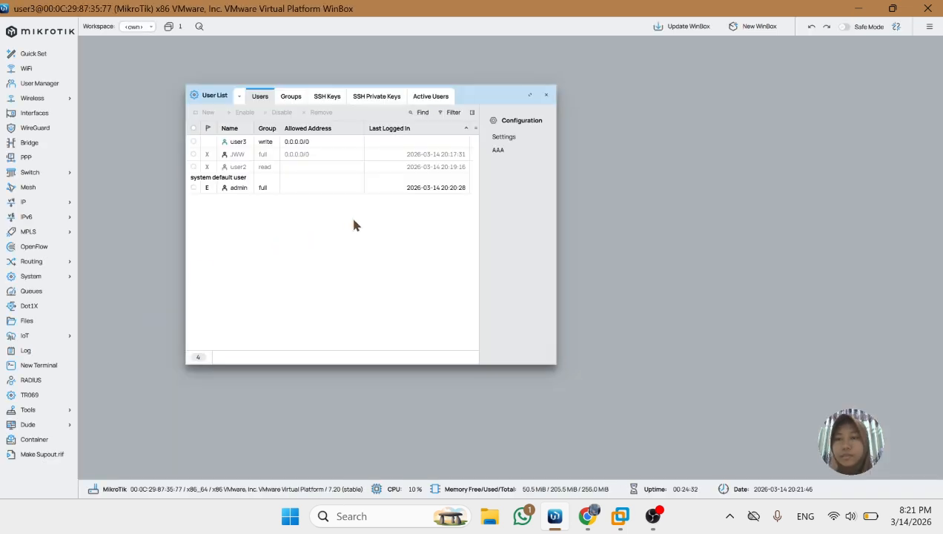
Check the IP address list under the user3 session and close both the address list and user list windows
{"action": "left_click", "coordinate": [46, 204]}
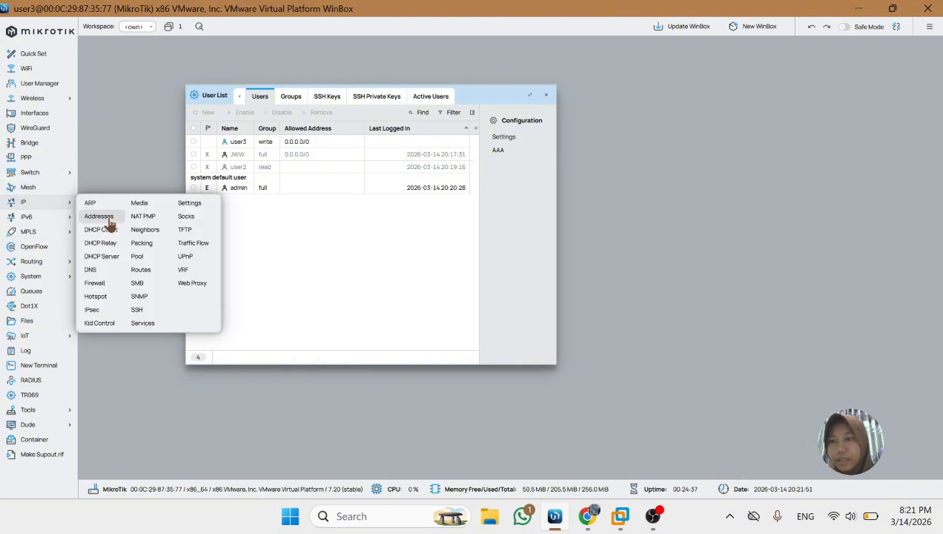
{"action": "left_click", "coordinate": [104, 217]}
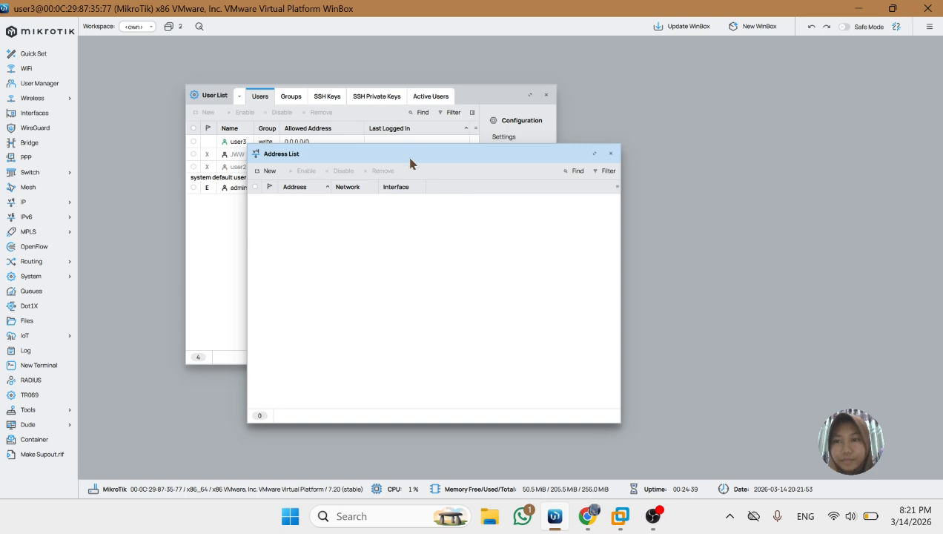
{"action": "left_click", "coordinate": [611, 153]}
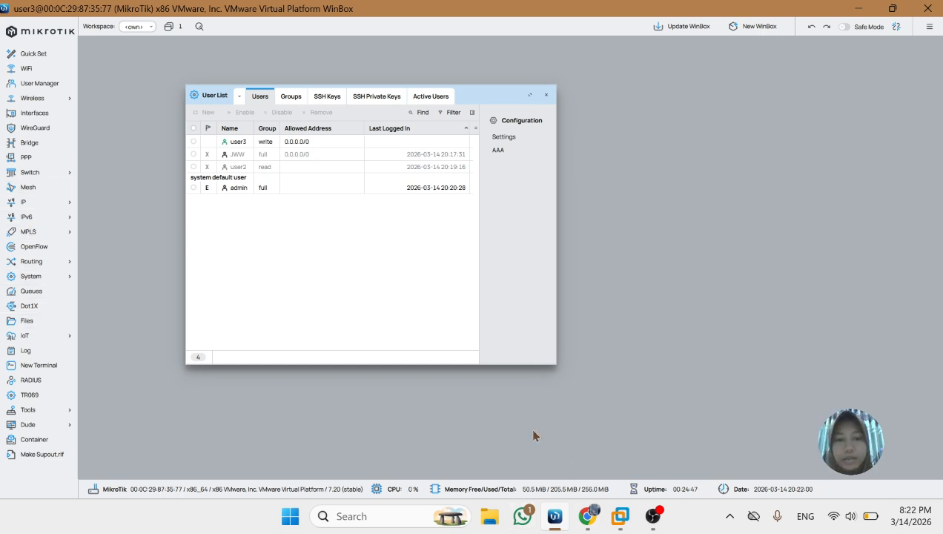
{"action": "left_click", "coordinate": [546, 94]}
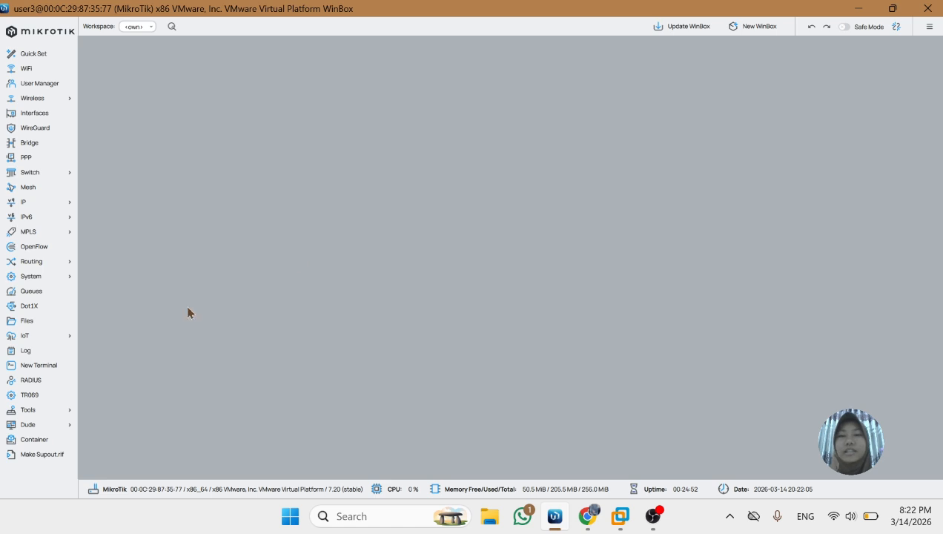